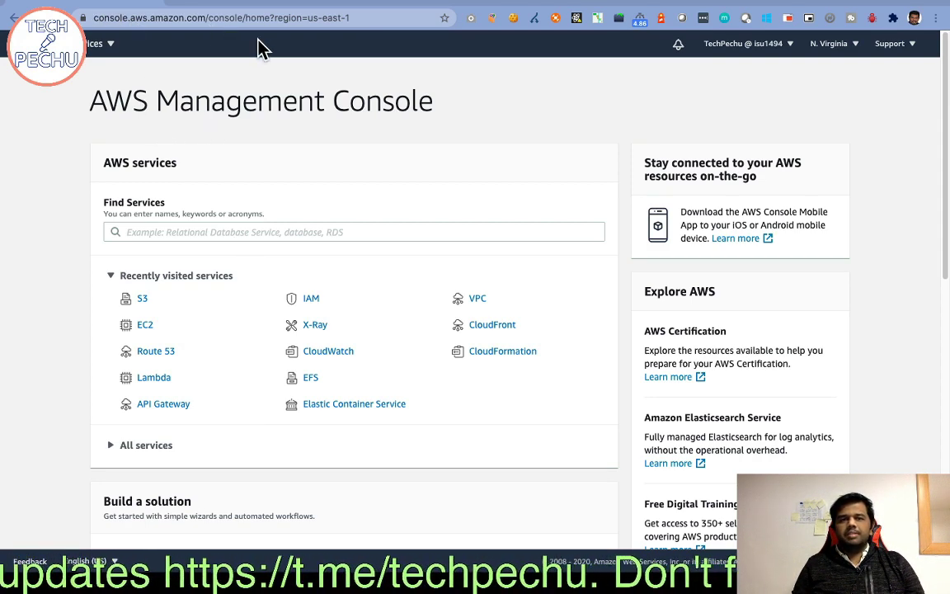
Search the AWS services for s3 and open the S3 service
left_click(112, 53)
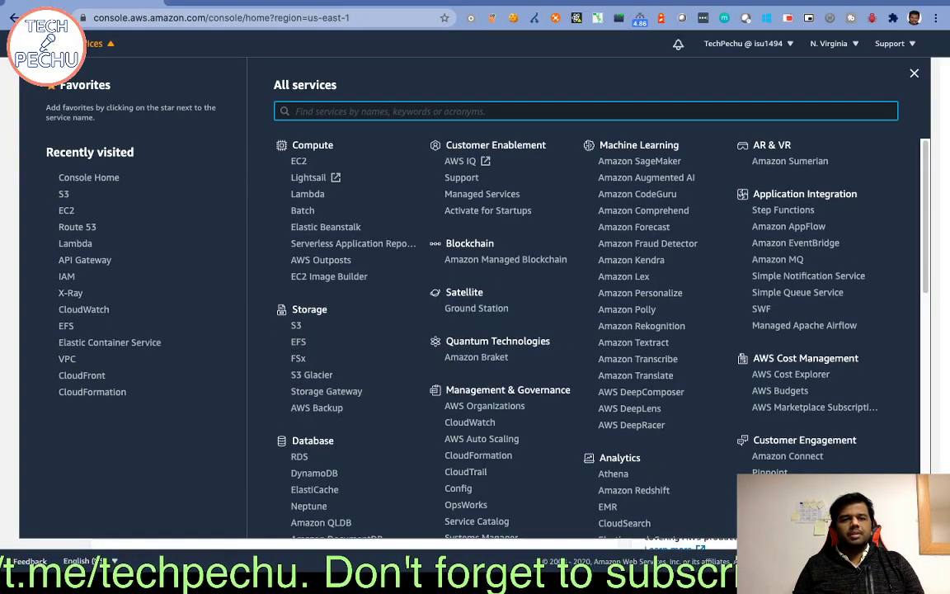
left_click(10, 101)
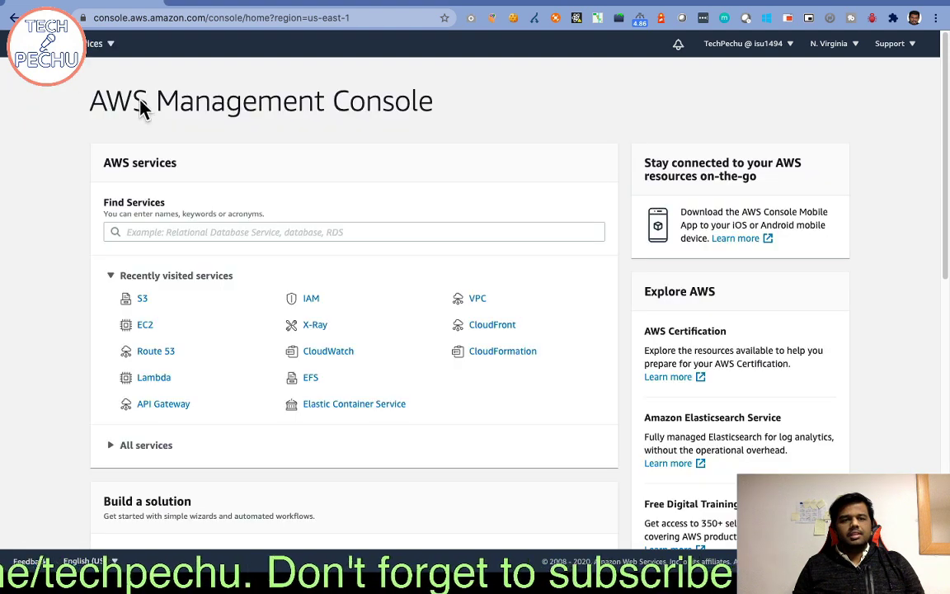
left_click(155, 231)
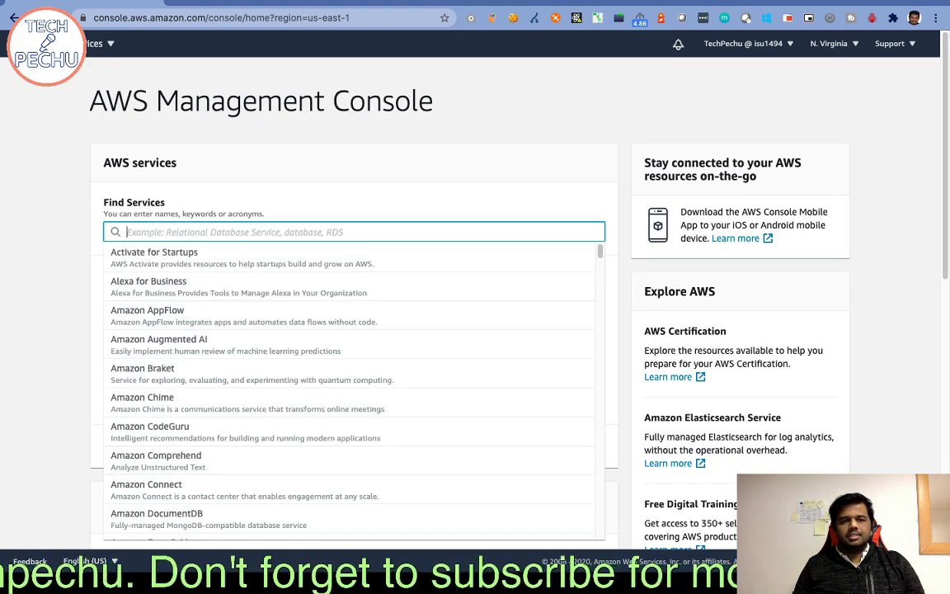
type("s3")
scroll(121, 155, "down", 1)
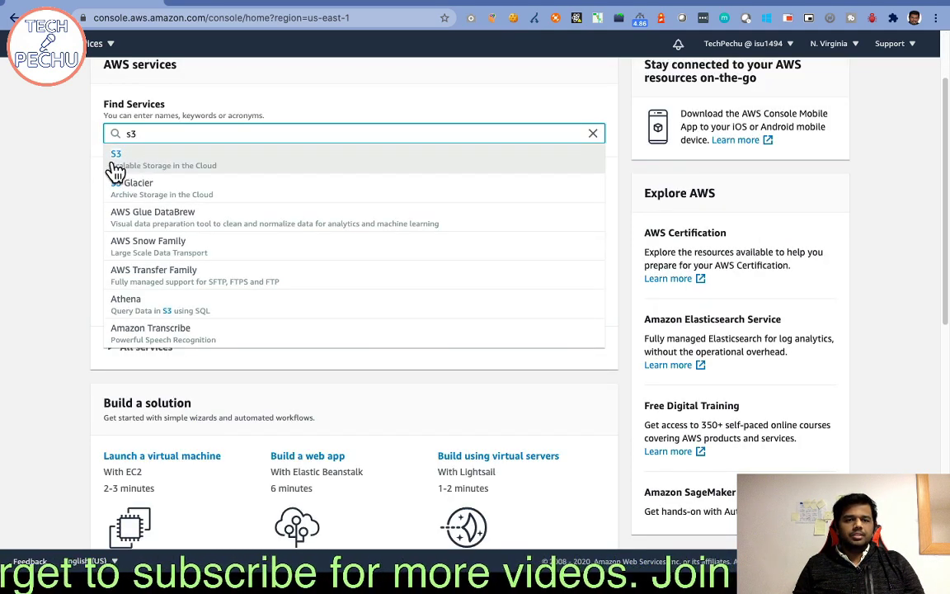
left_click(58, 175)
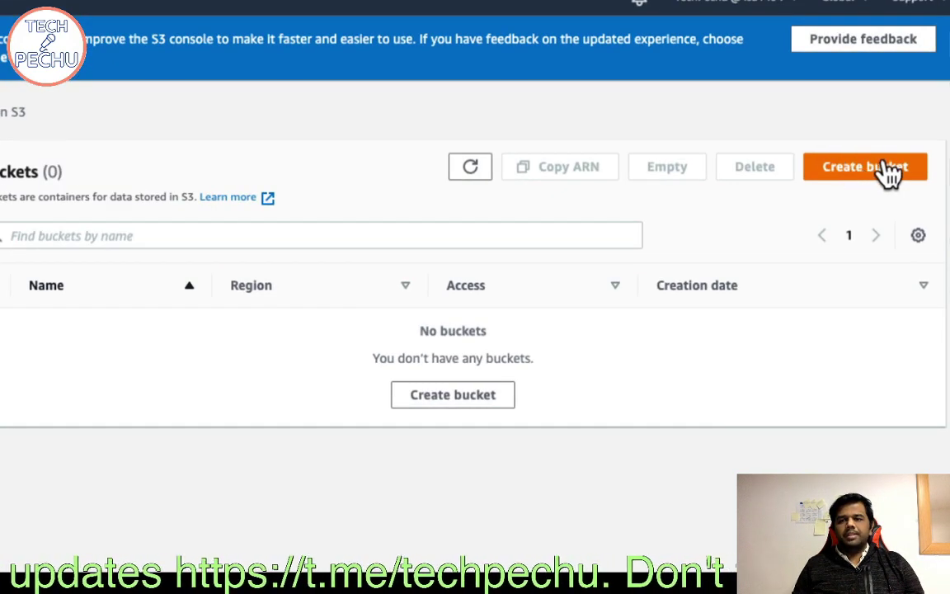
Start creating a new S3 bucket
left_click(860, 169)
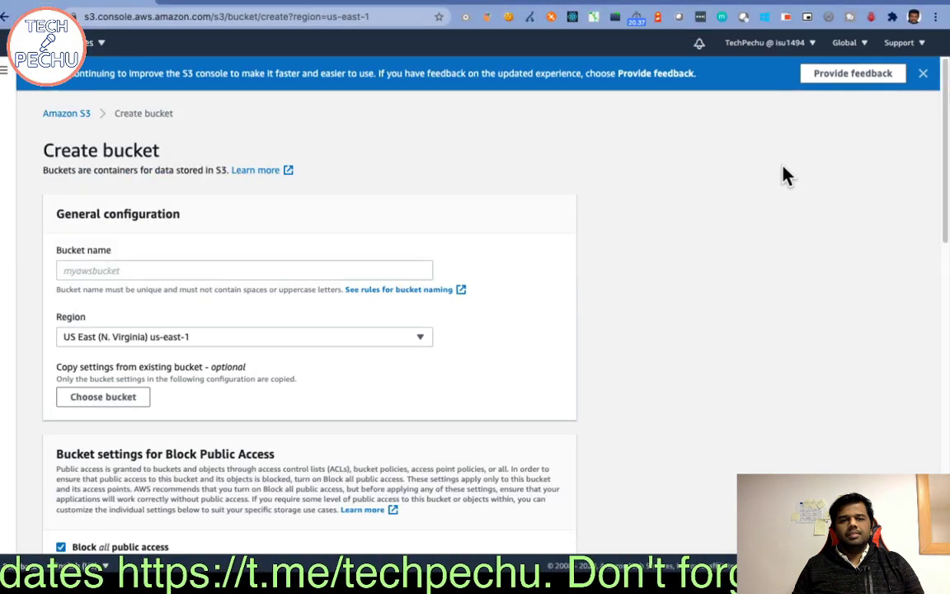
left_click(71, 270)
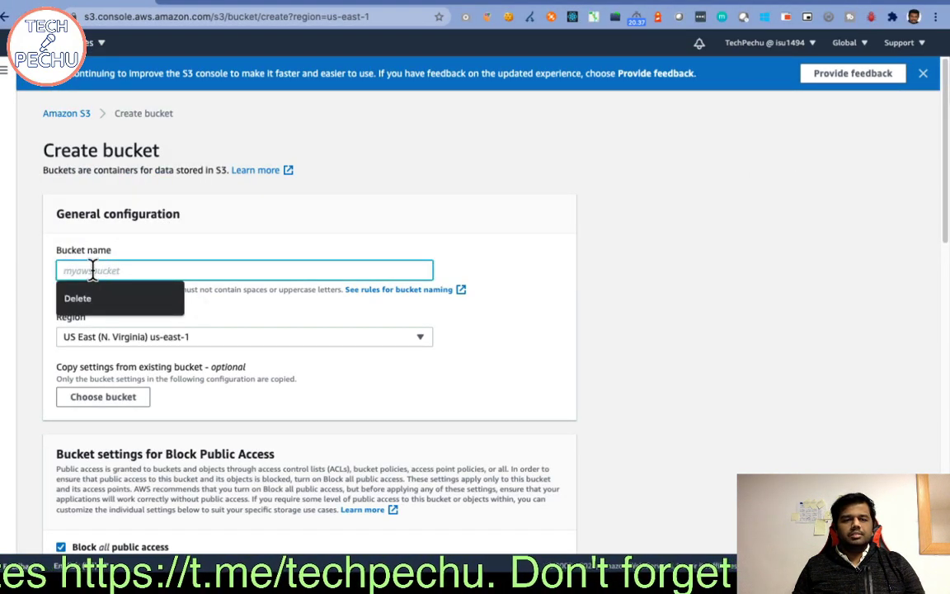
left_click(506, 274)
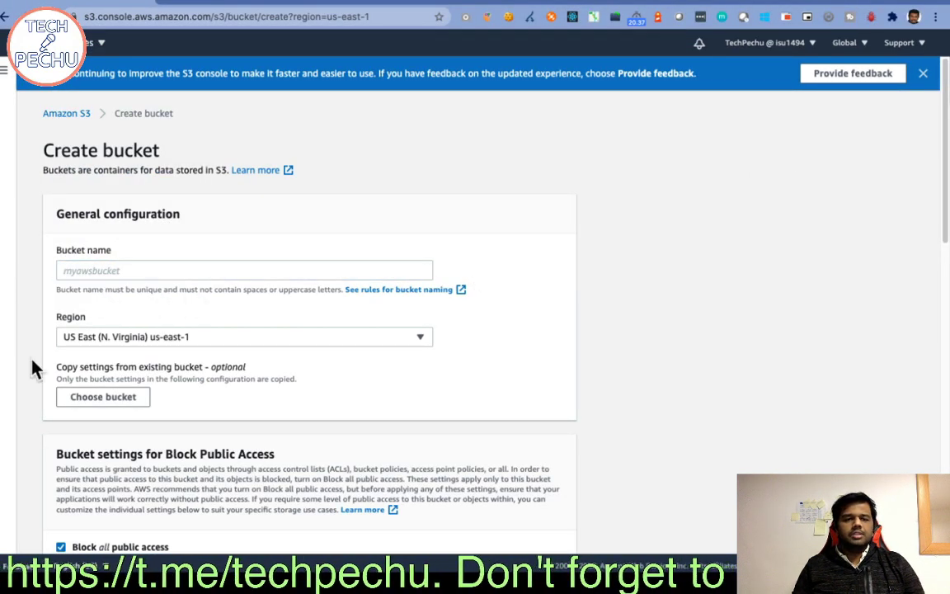
Try to create the bucket with the name abc and the default settings
left_click(108, 270)
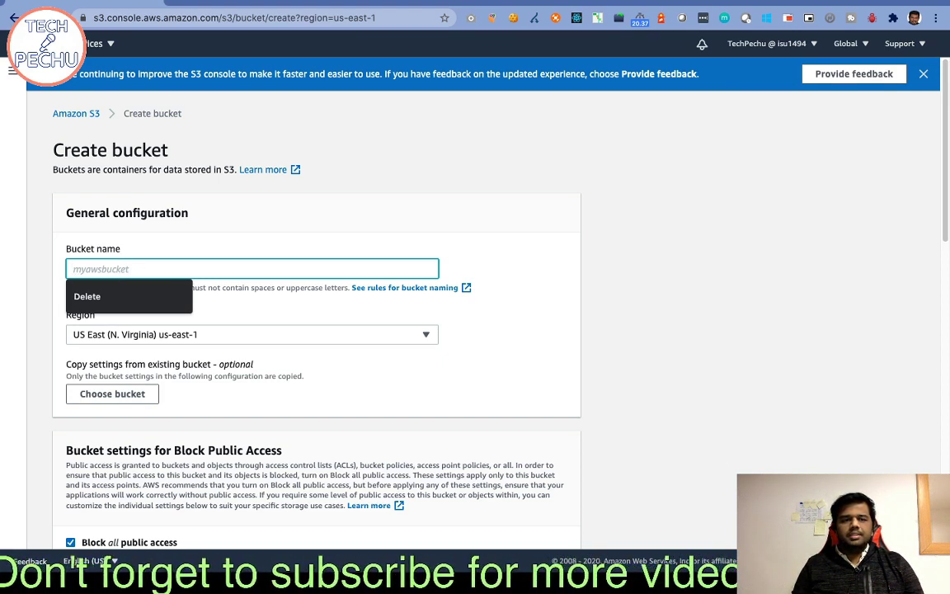
type("abc")
scroll(214, 275, "down", 5)
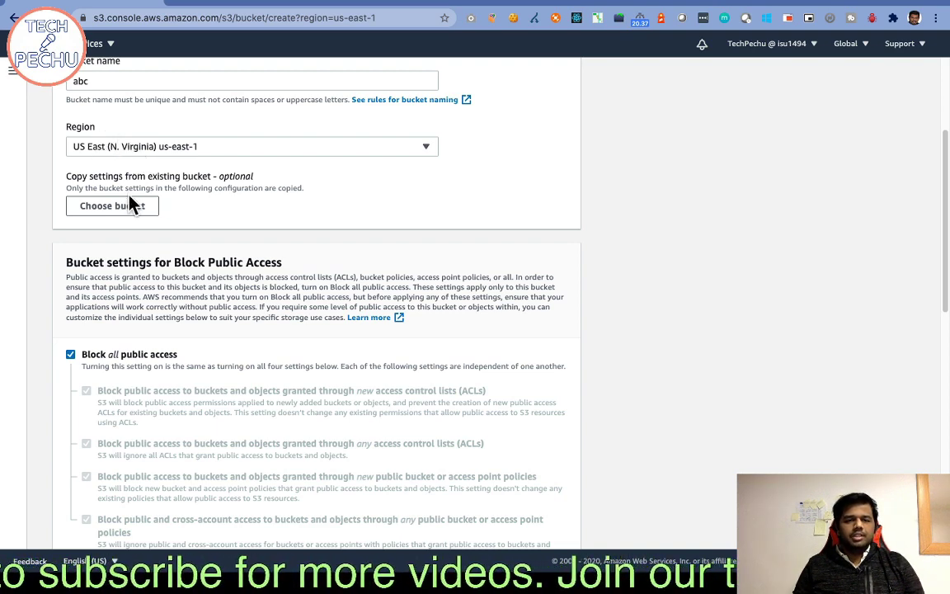
scroll(165, 237, "down", 5)
scroll(173, 239, "up", 3)
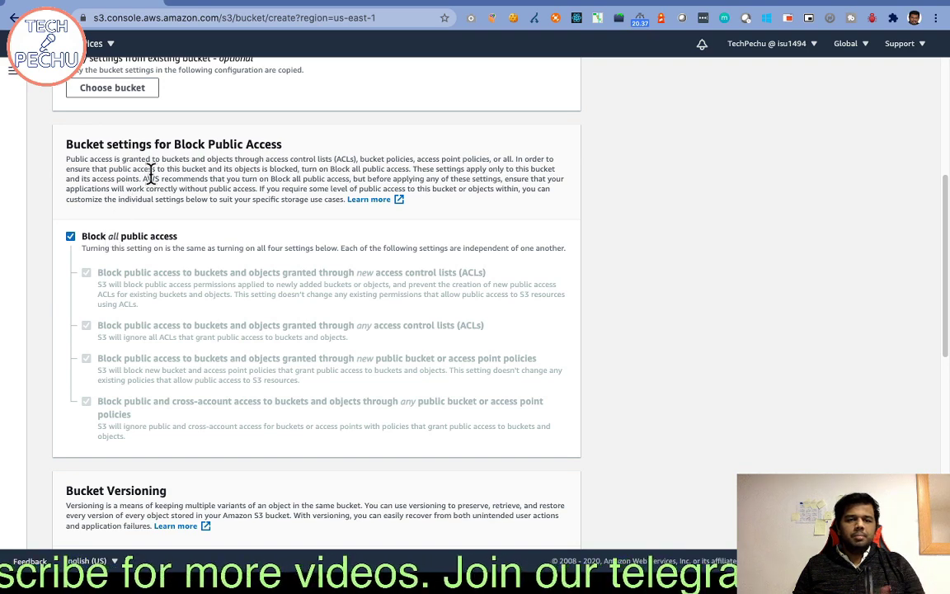
scroll(142, 254, "down", 5)
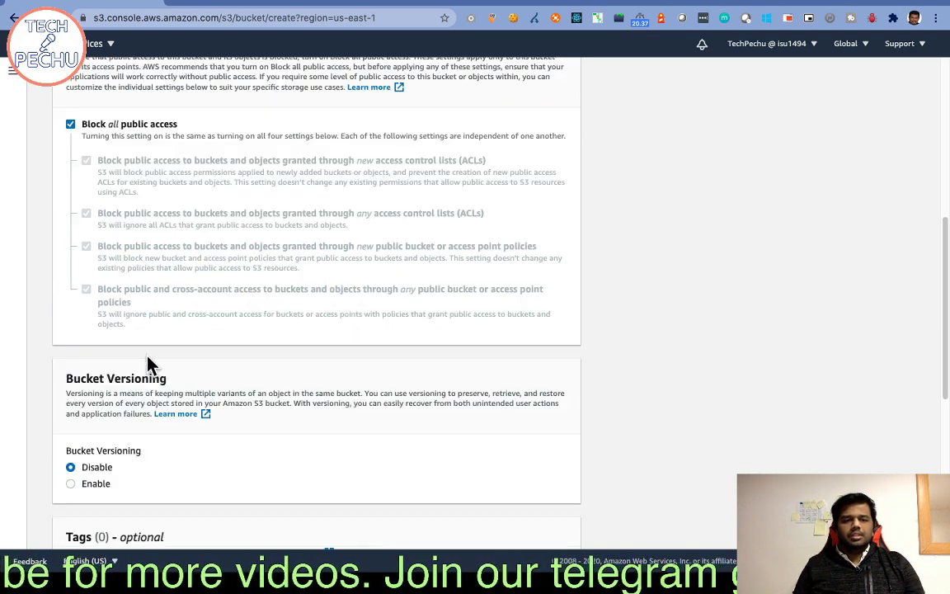
scroll(152, 214, "down", 1)
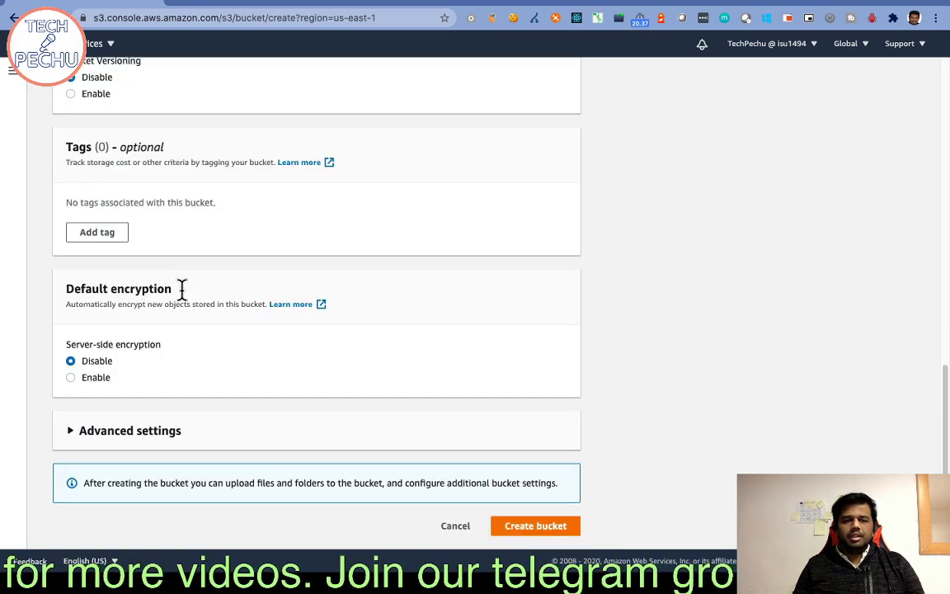
left_click(556, 529)
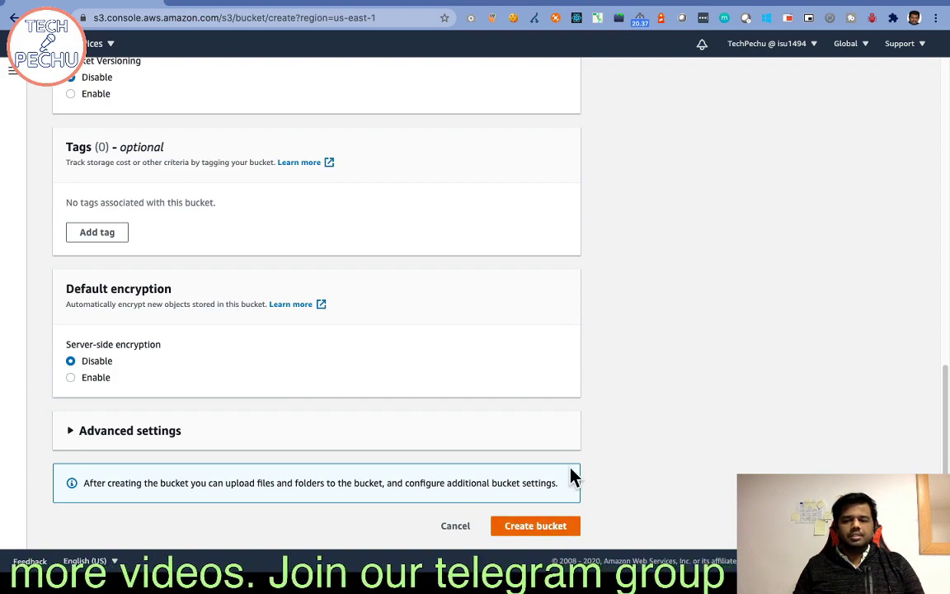
scroll(440, 430, "up", 3)
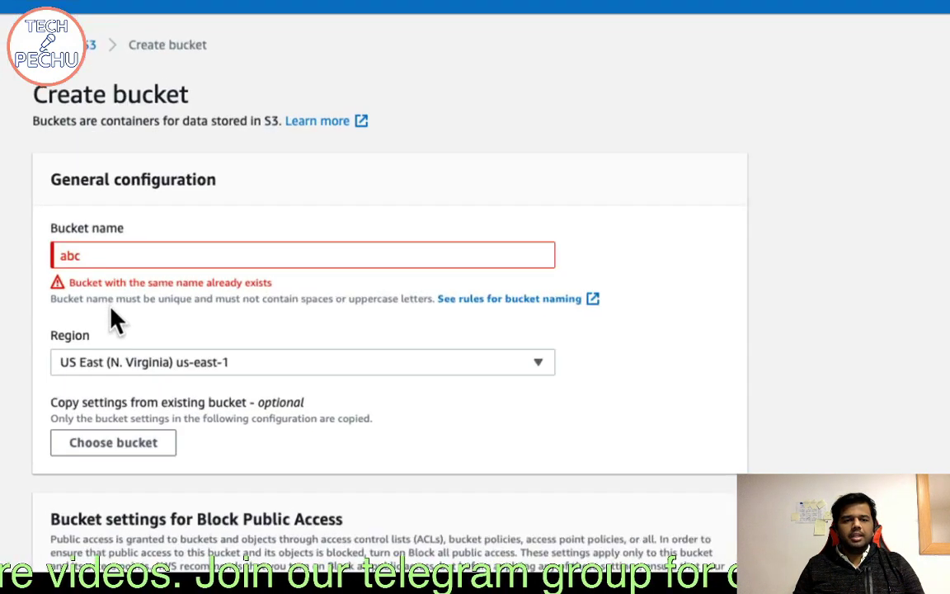
left_click_drag(81, 282, 290, 286)
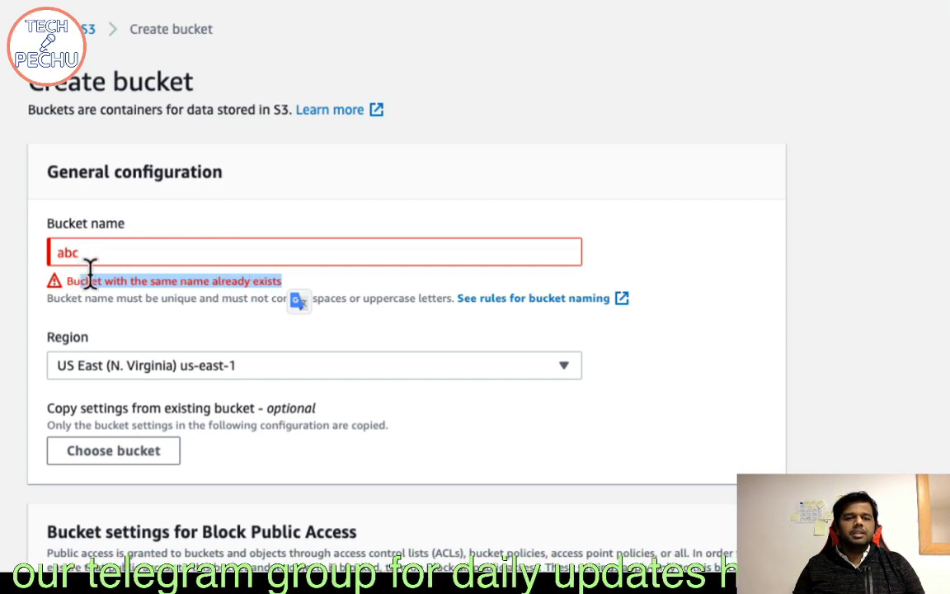
Replace the bucket name with tpnew23 and create the bucket with the default settings
left_click_drag(86, 252, 48, 256)
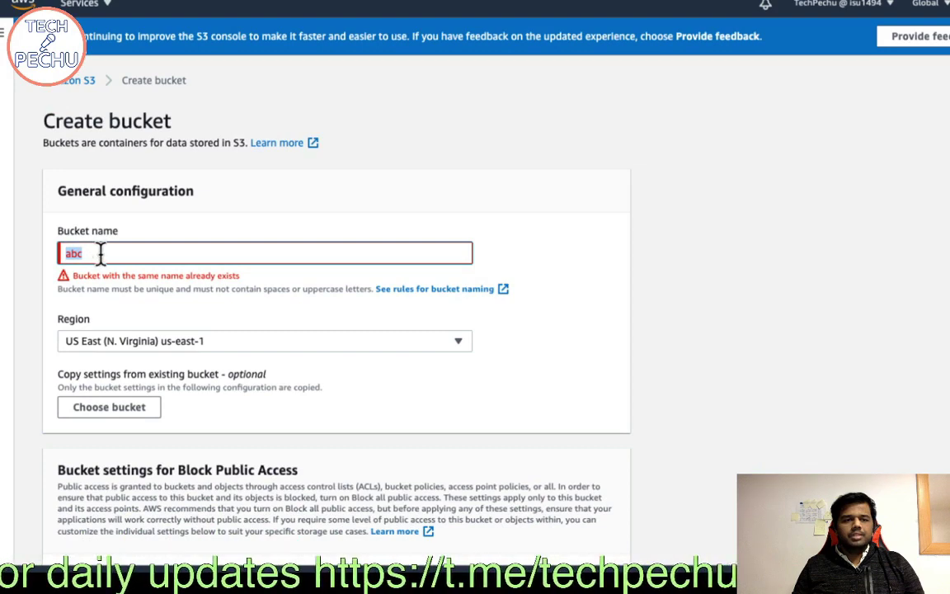
left_click(95, 253)
key("BackSpace")
key("BackSpace")
key("BackSpace")
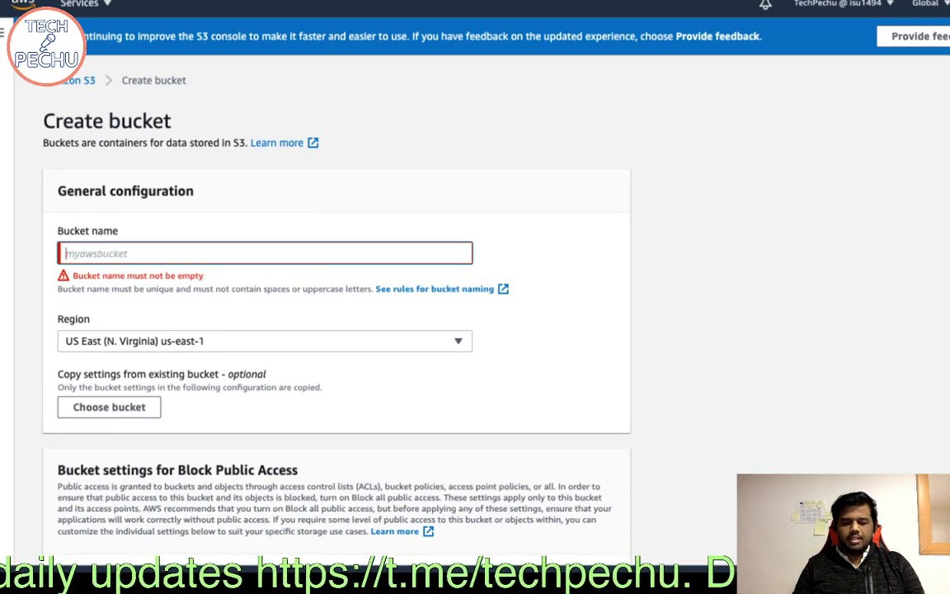
type("tpnew23")
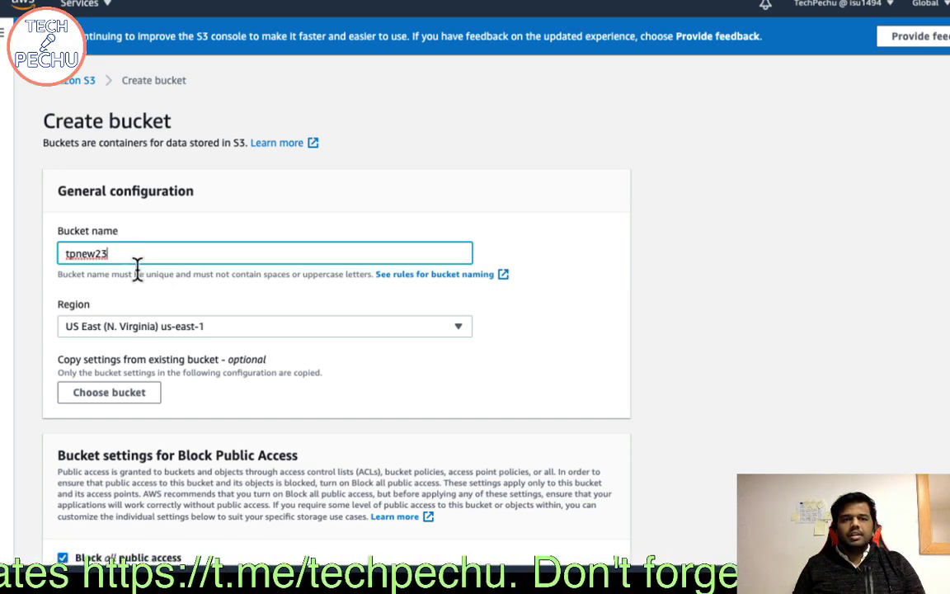
scroll(161, 286, "down", 1)
scroll(183, 330, "down", 10)
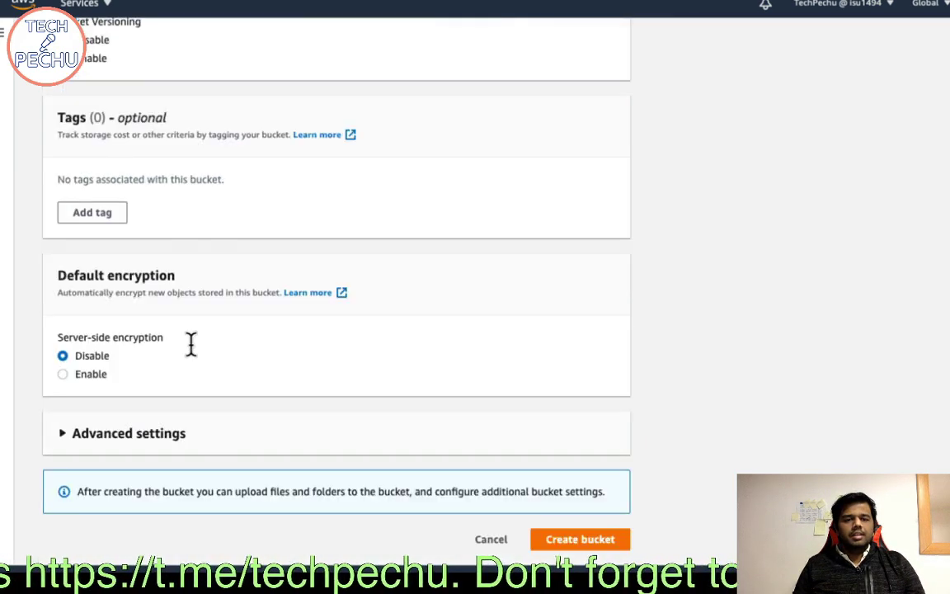
left_click(588, 544)
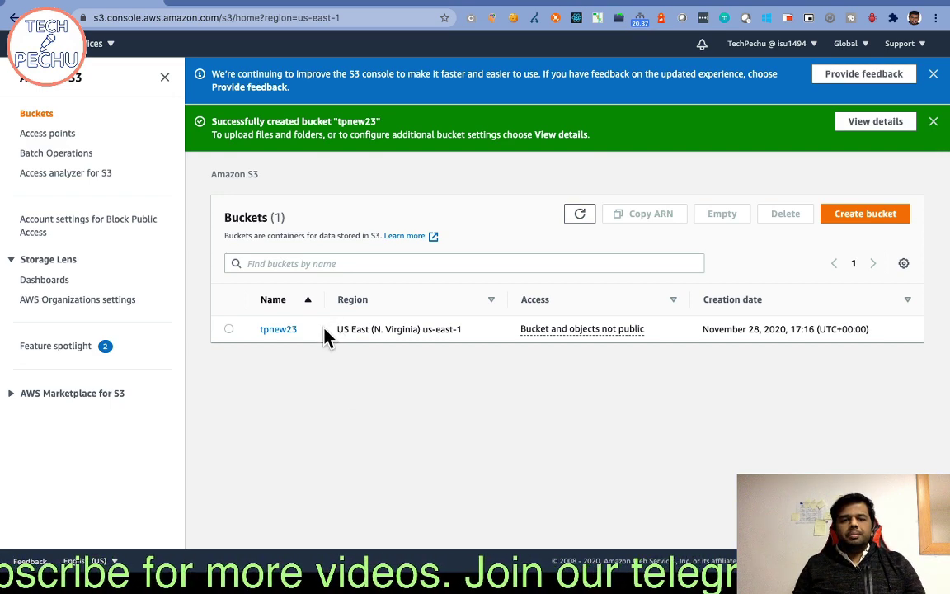
Open the tpnew23 bucket and add the file Logo_transparent_new.png to a new upload
left_click(276, 330)
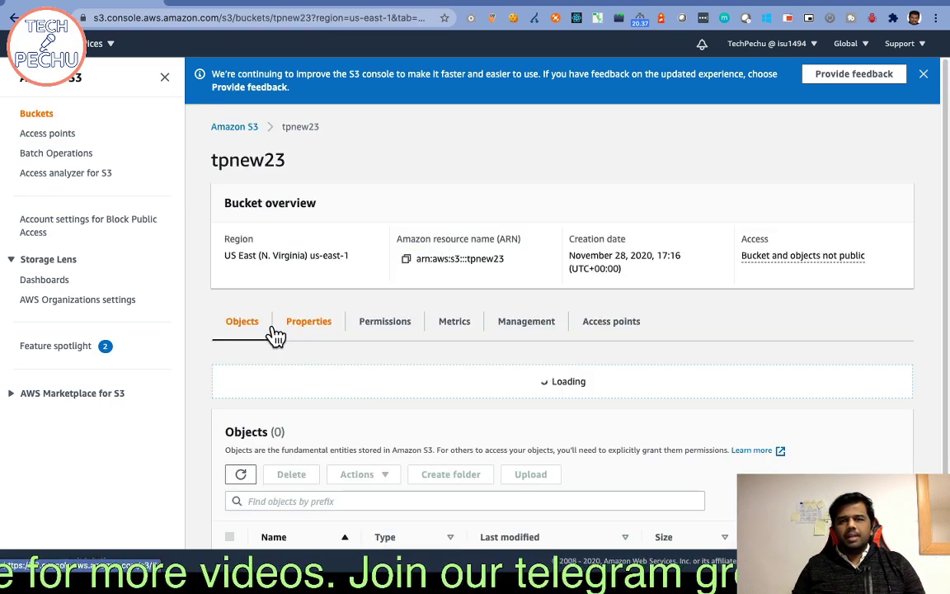
scroll(345, 371, "down", 3)
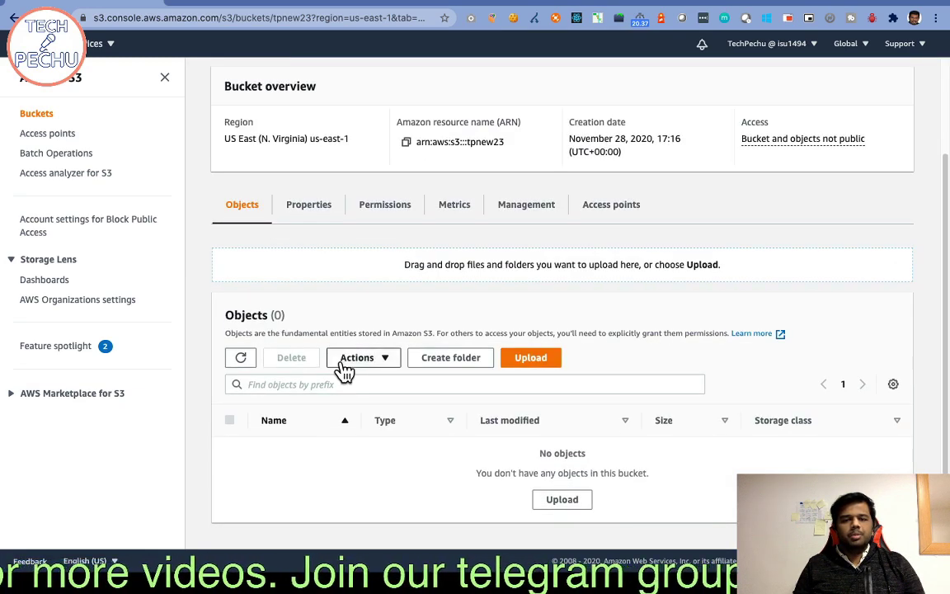
scroll(355, 424, "up", 2)
scroll(354, 423, "down", 2)
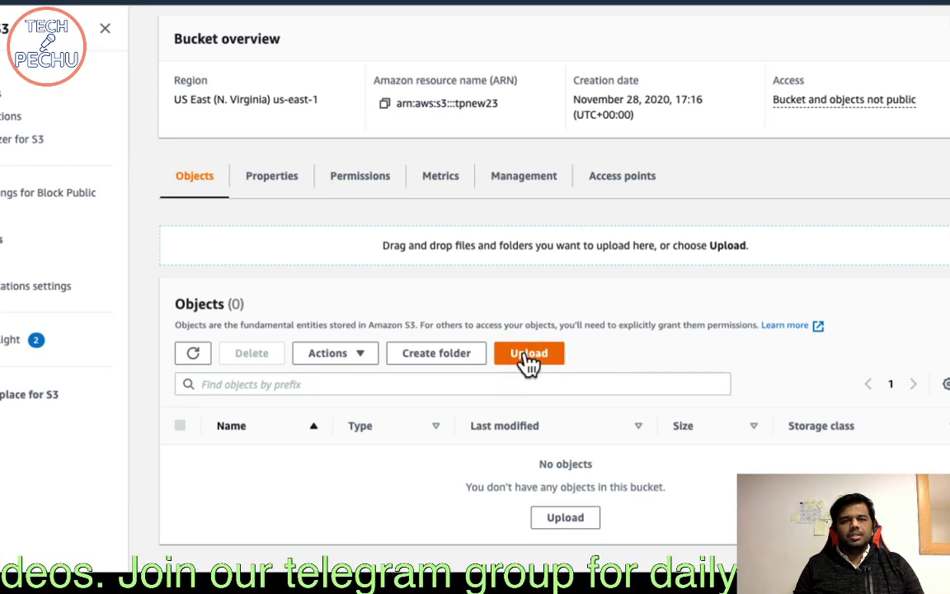
left_click(531, 359)
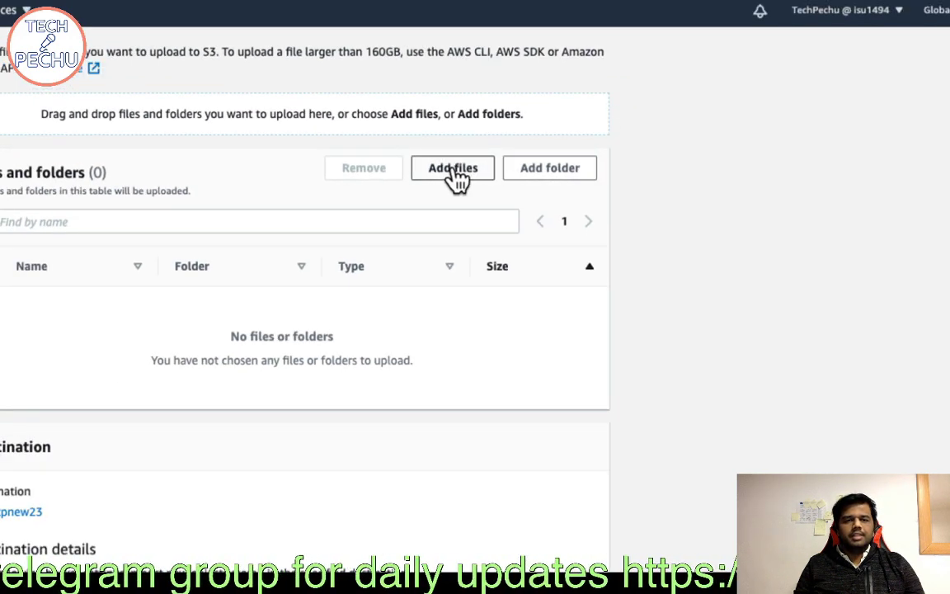
left_click(464, 180)
left_click(745, 25)
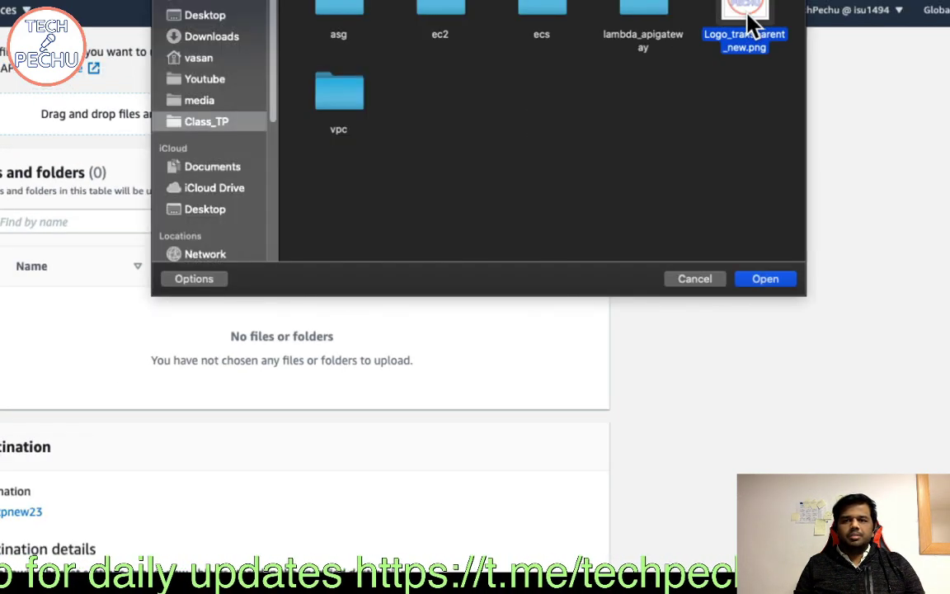
left_click(777, 279)
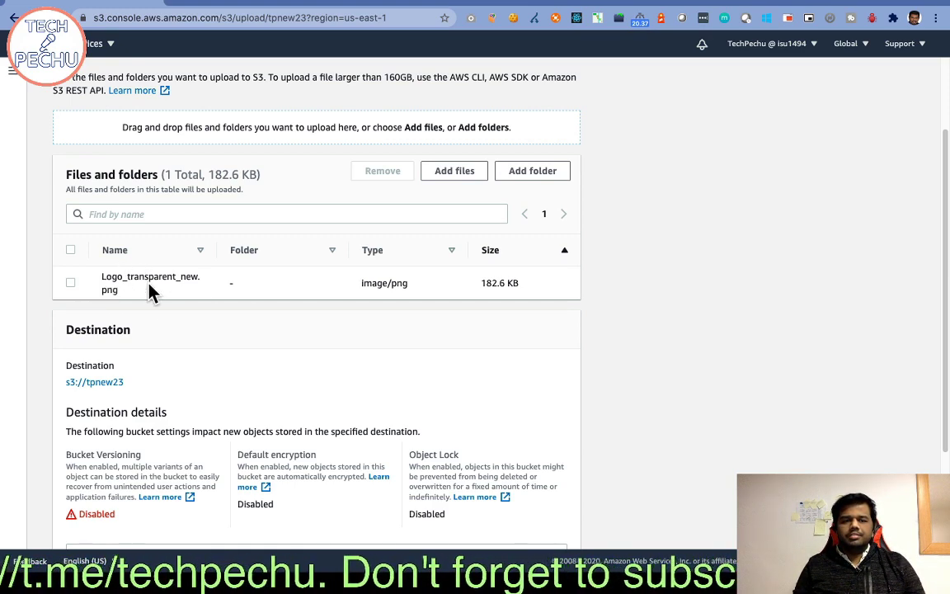
scroll(176, 305, "up", 3)
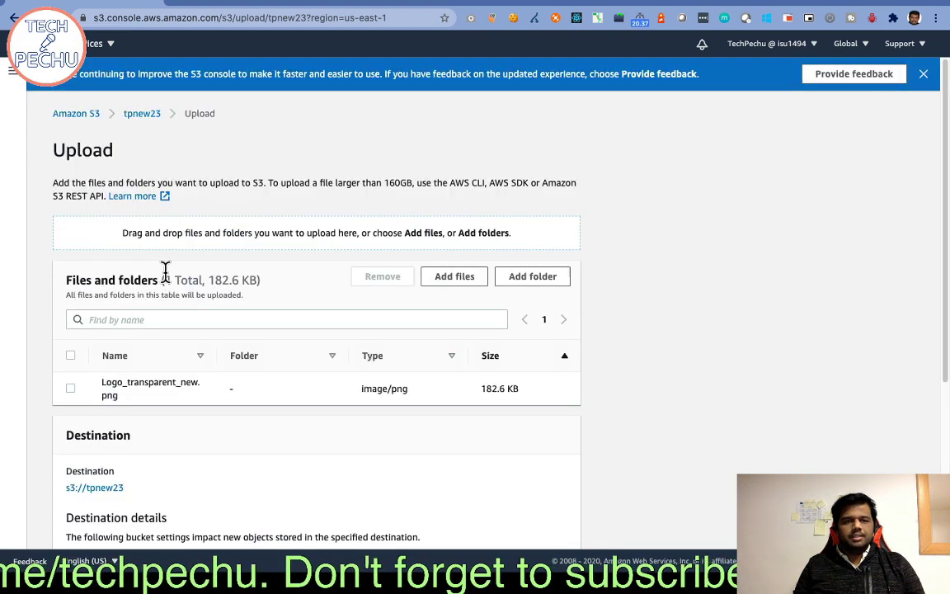
left_click(143, 115)
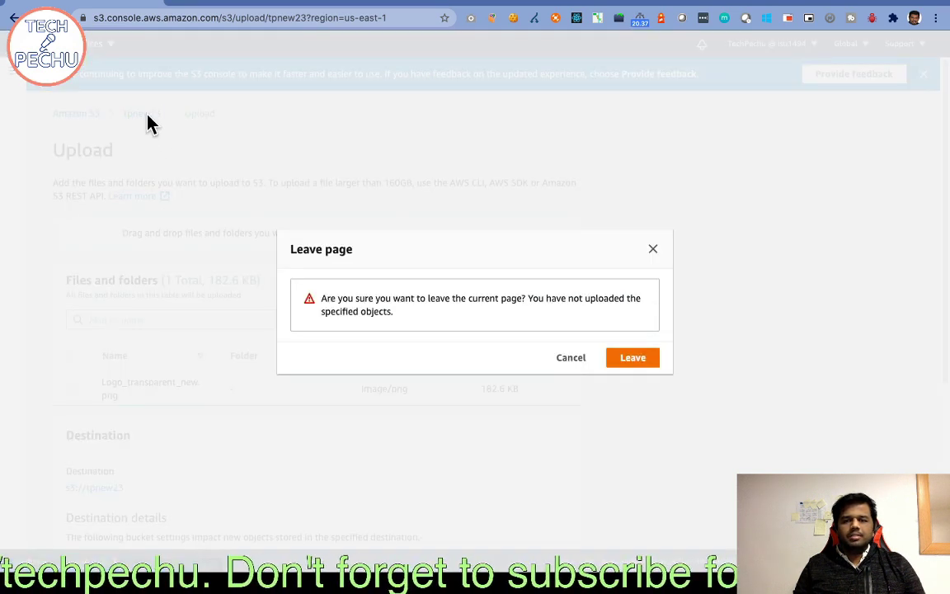
left_click(573, 360)
Upload Logo_transparent_new.png to the tpnew23 bucket and open the uploaded object's details
scroll(497, 350, "down", 5)
scroll(497, 360, "down", 1)
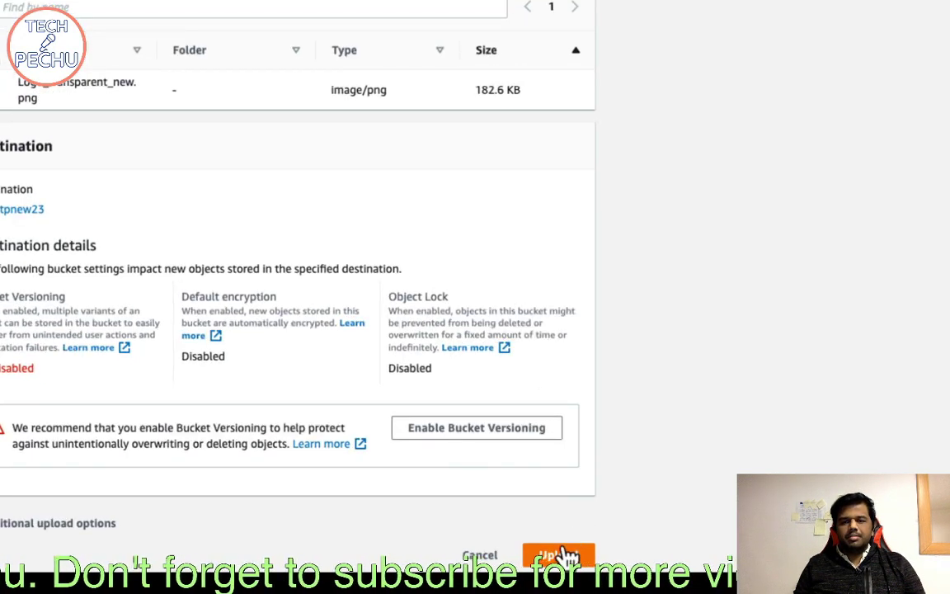
scroll(607, 429, "up", 5)
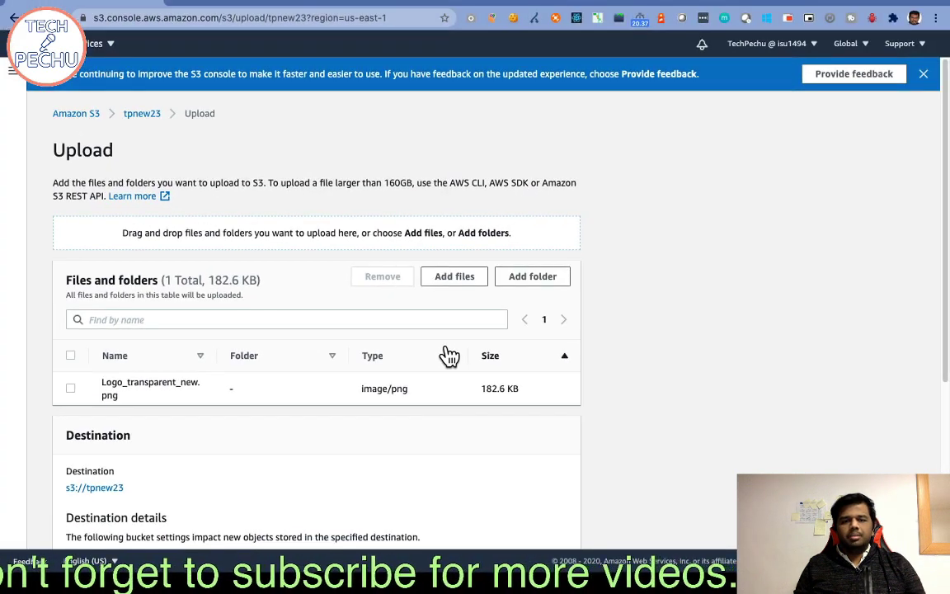
scroll(441, 354, "down", 5)
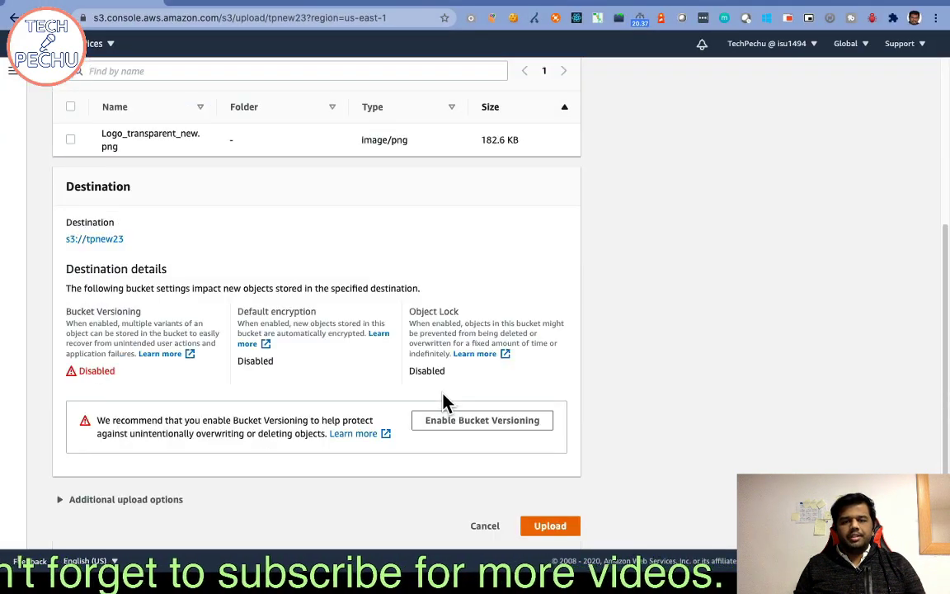
left_click(546, 523)
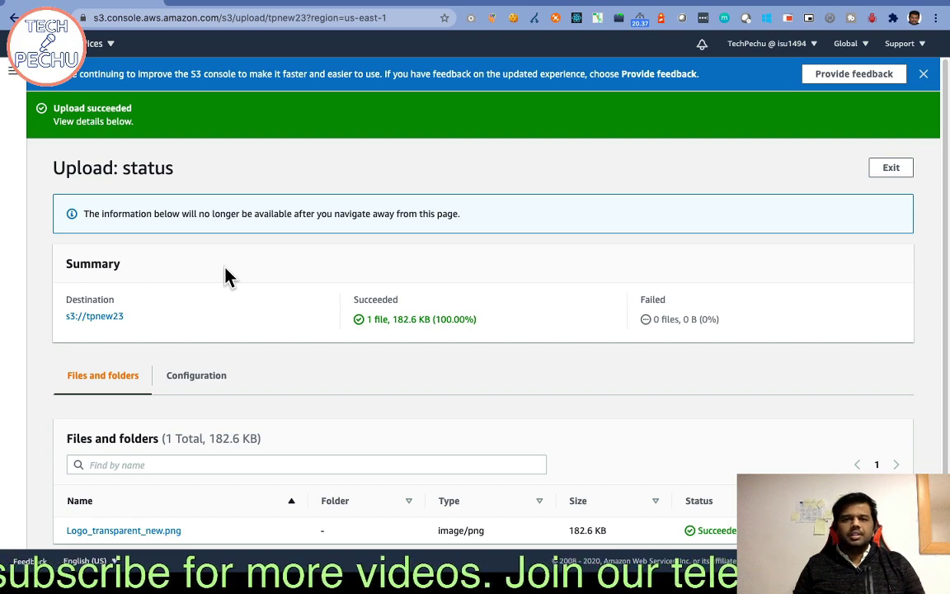
scroll(218, 379, "down", 1)
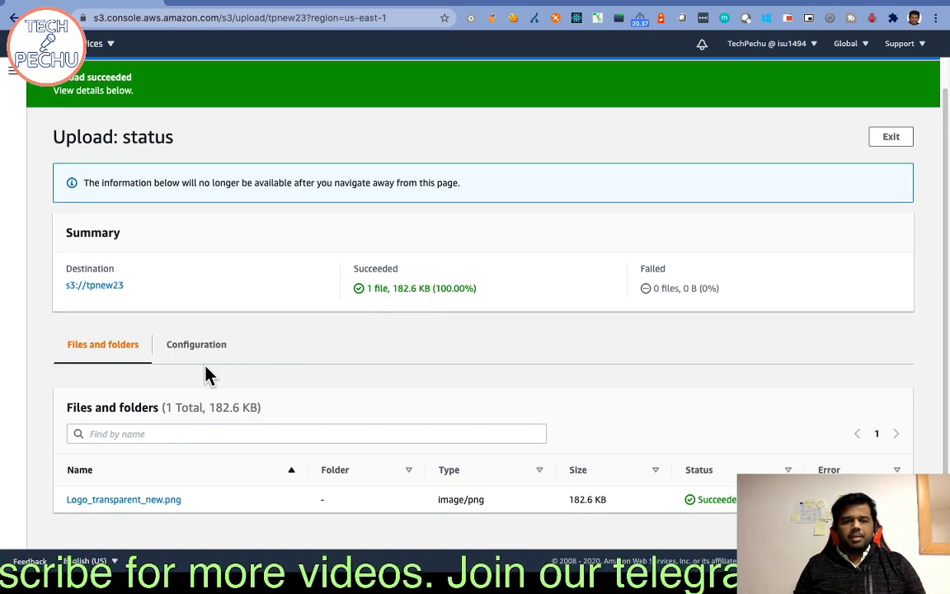
left_click(127, 502)
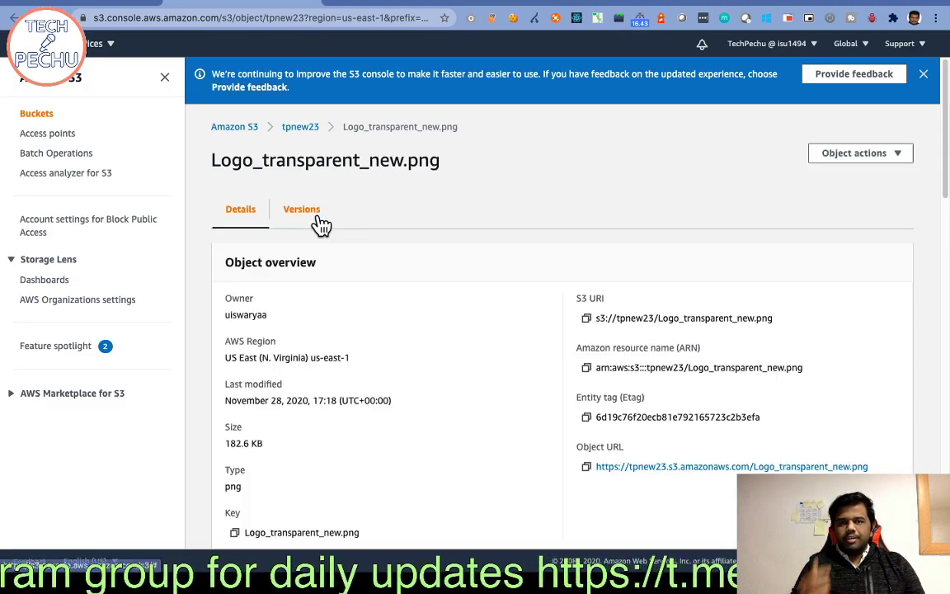
Examine the overview and management properties of Logo_transparent_new.png, including its key and object URL
scroll(339, 311, "down", 5)
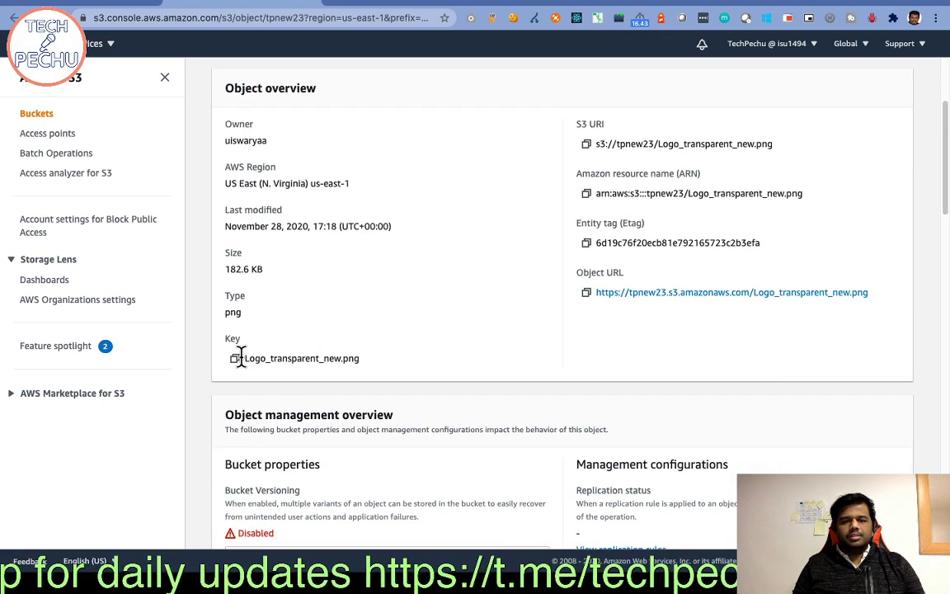
left_click_drag(246, 360, 384, 368)
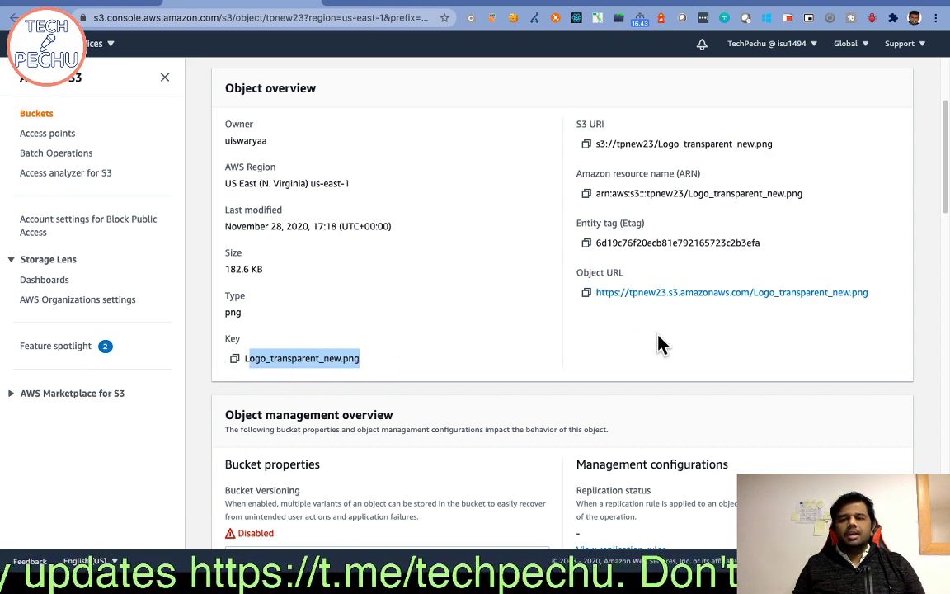
left_click(666, 312)
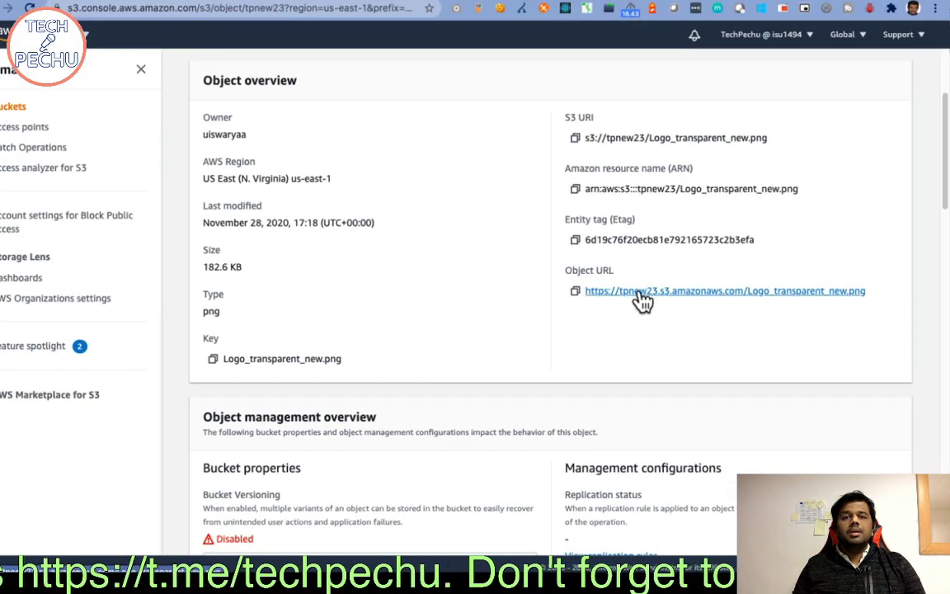
scroll(647, 313, "up", 3)
scroll(643, 336, "down", 5)
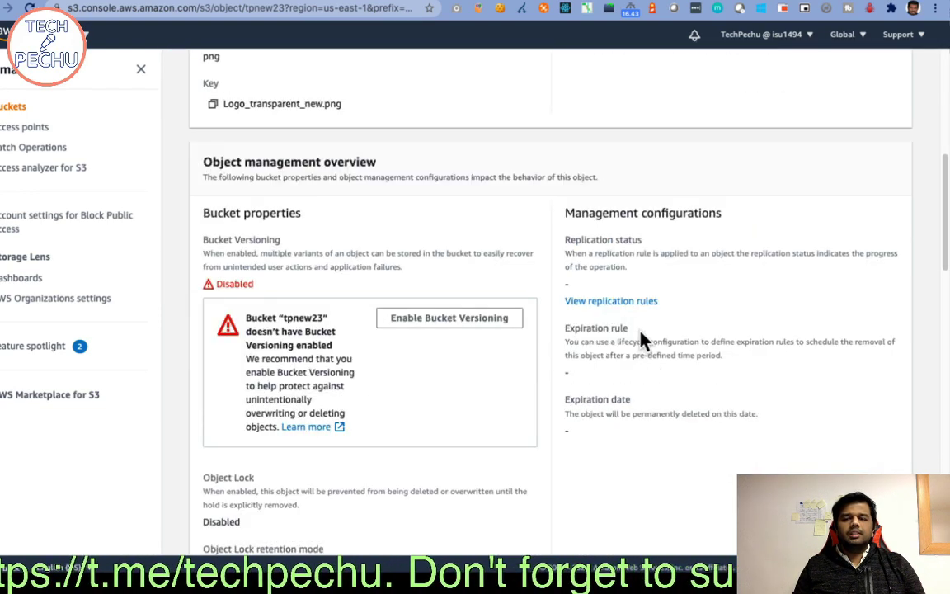
scroll(631, 327, "up", 2)
scroll(621, 314, "up", 1)
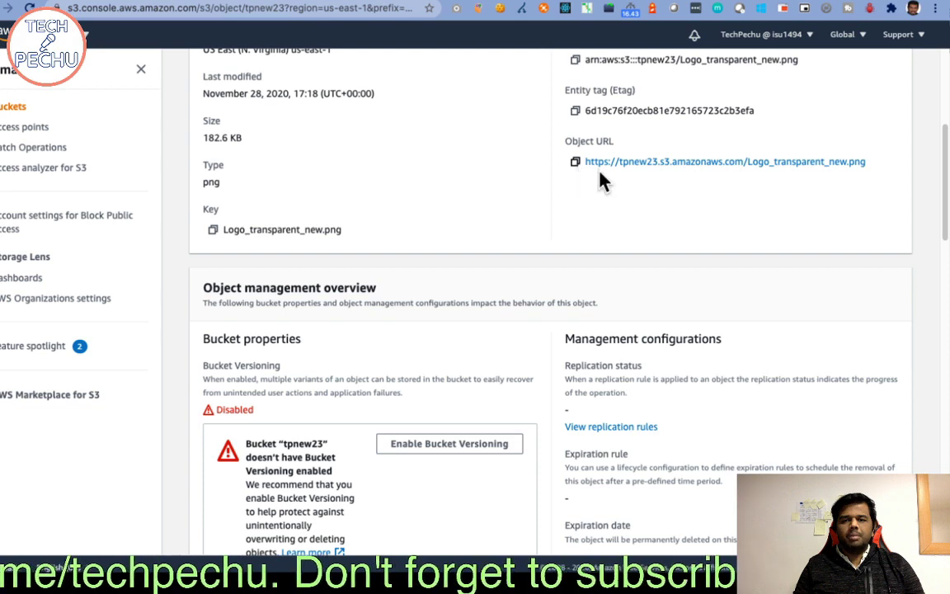
scroll(328, 73, "up", 3)
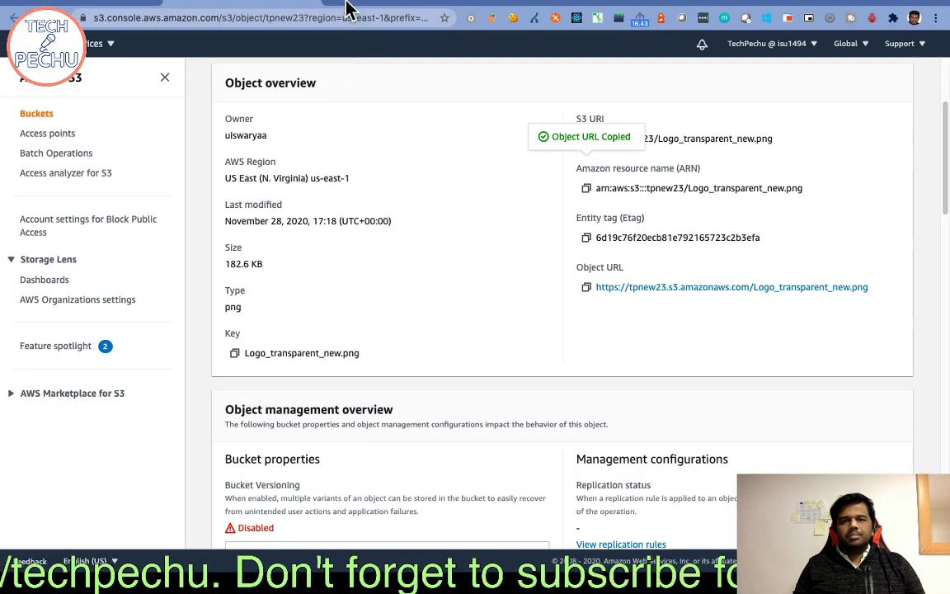
left_click(340, 6)
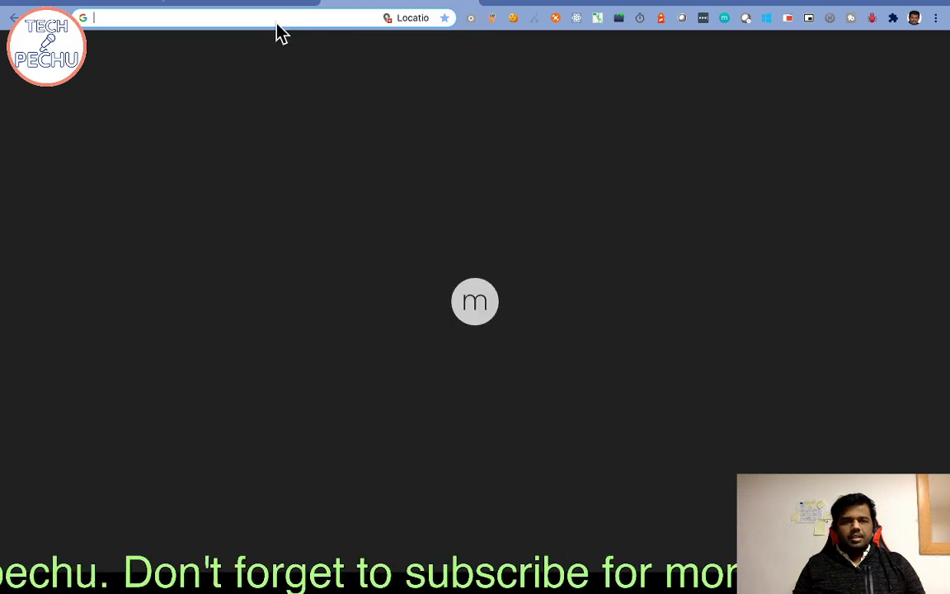
type("https://tpnew23.s3.amazonaws.com/Logo_transparent_new.png")
key("Return")
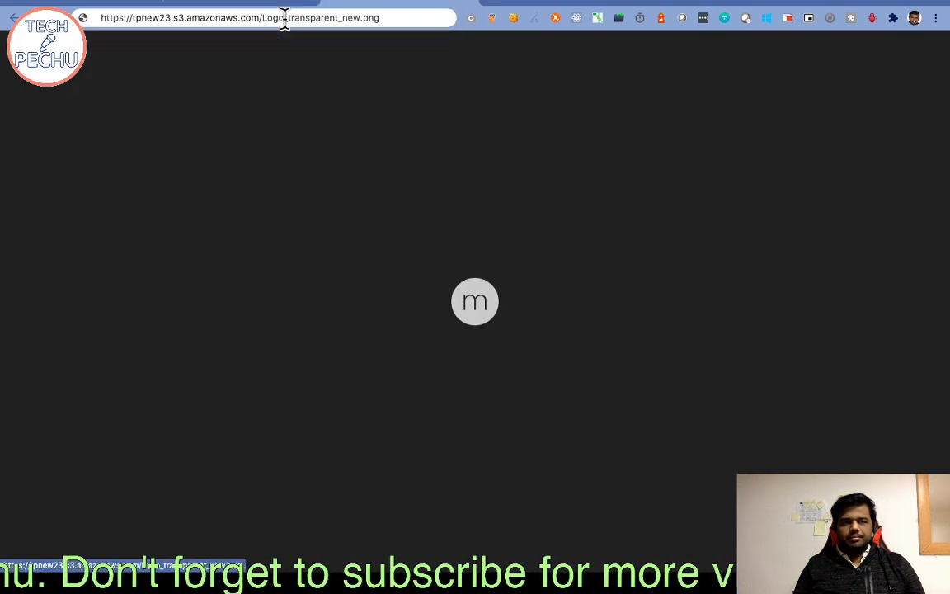
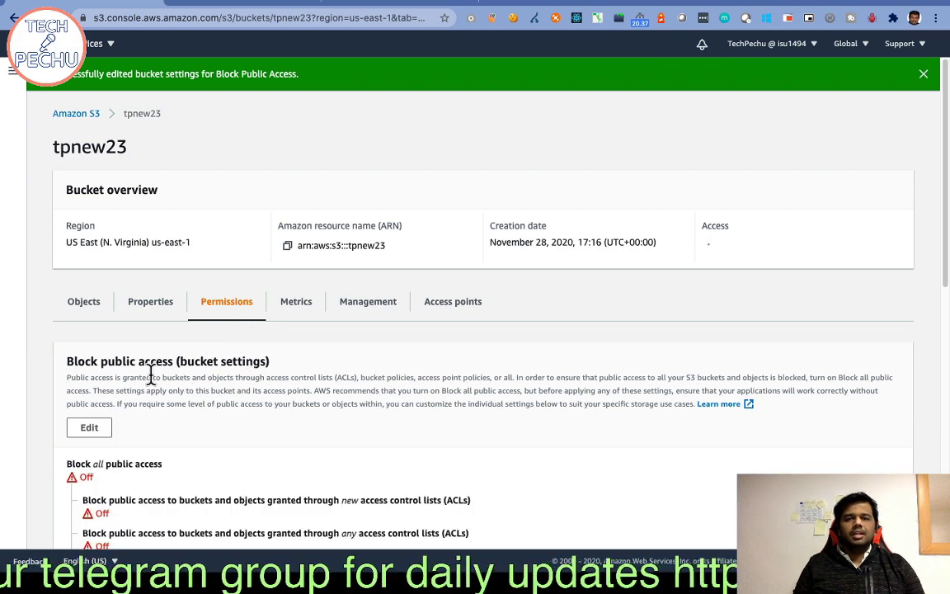
Review the bucket's Block public access settings and reload the object's URL to check whether the image is publicly accessible
scroll(263, 445, "down", 5)
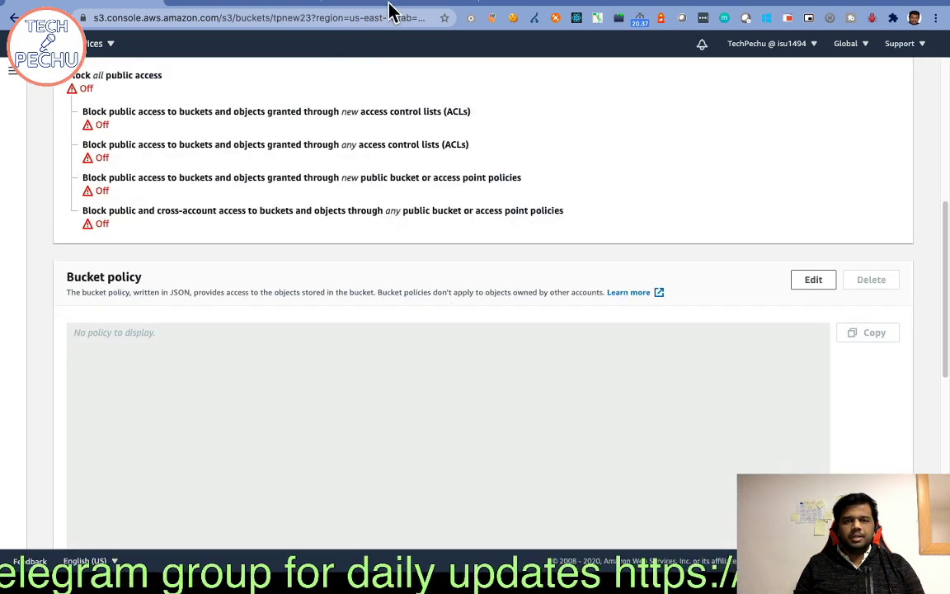
left_click(393, 5)
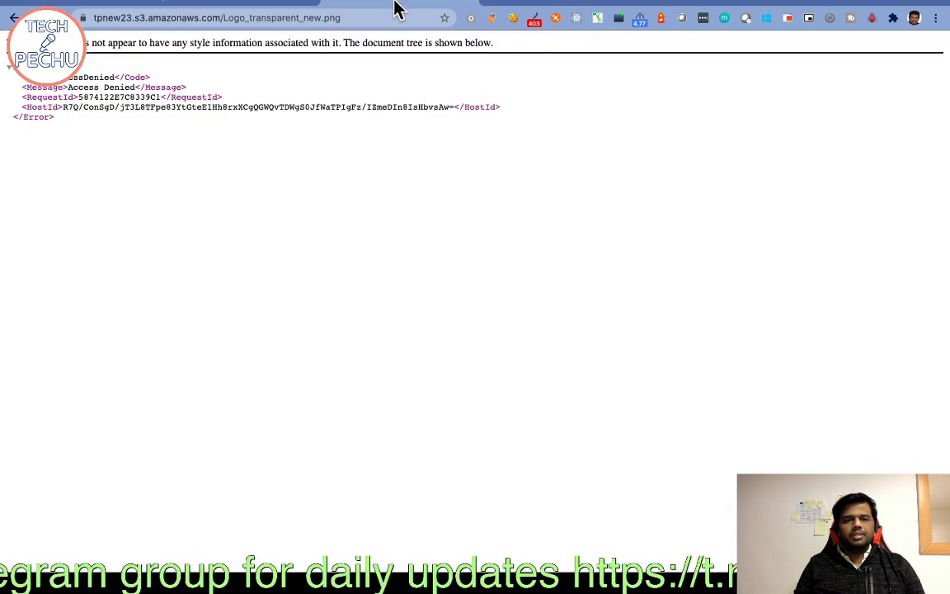
left_click(295, 15)
left_click(369, 17)
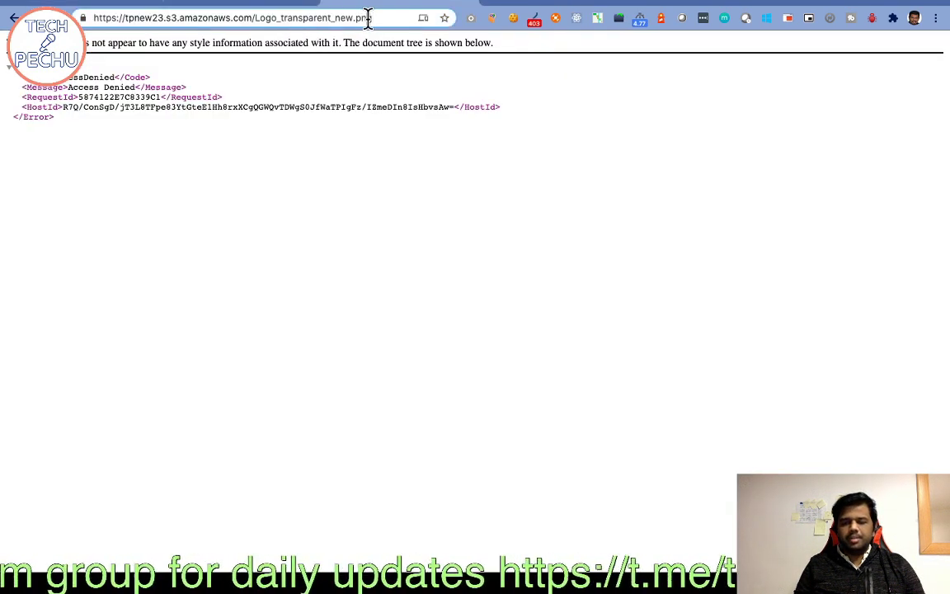
key("Return")
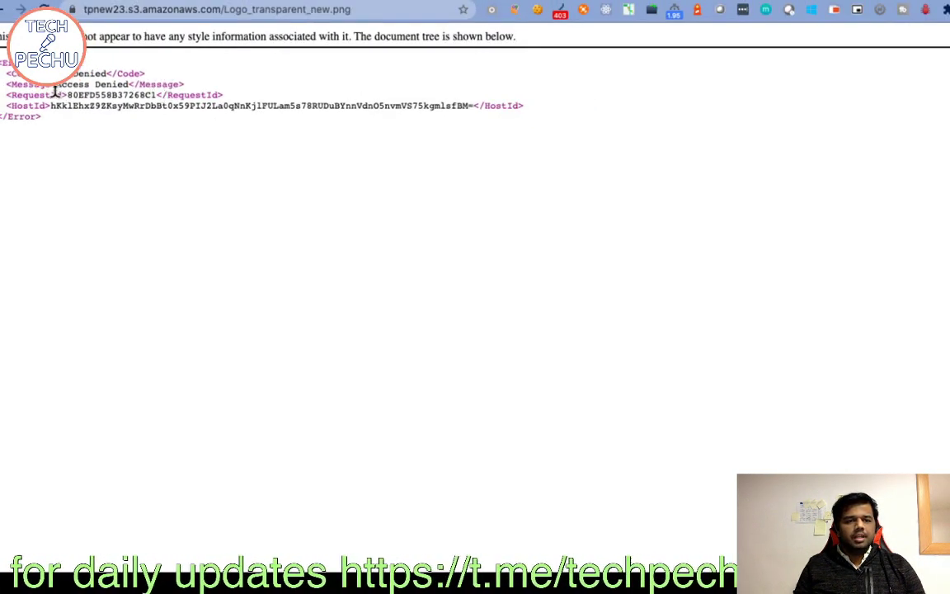
left_click_drag(54, 85, 154, 82)
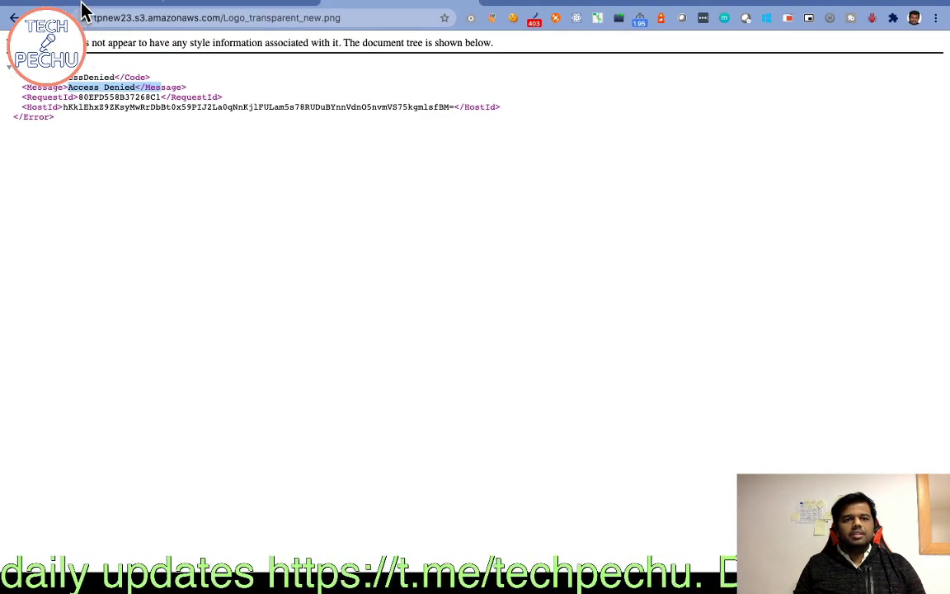
Return to the tpnew23 bucket page and show its list of objects
left_click(231, 4)
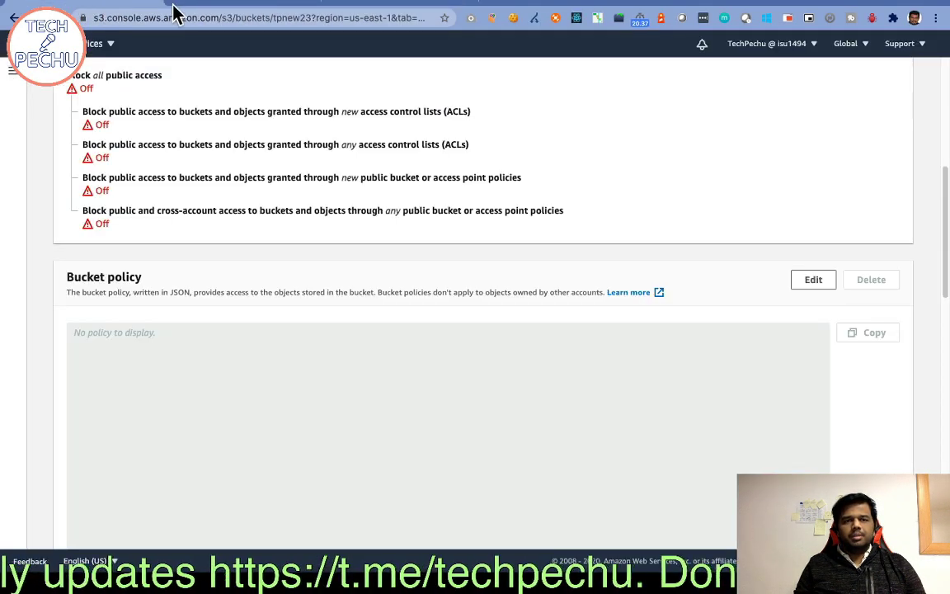
left_click(231, 6)
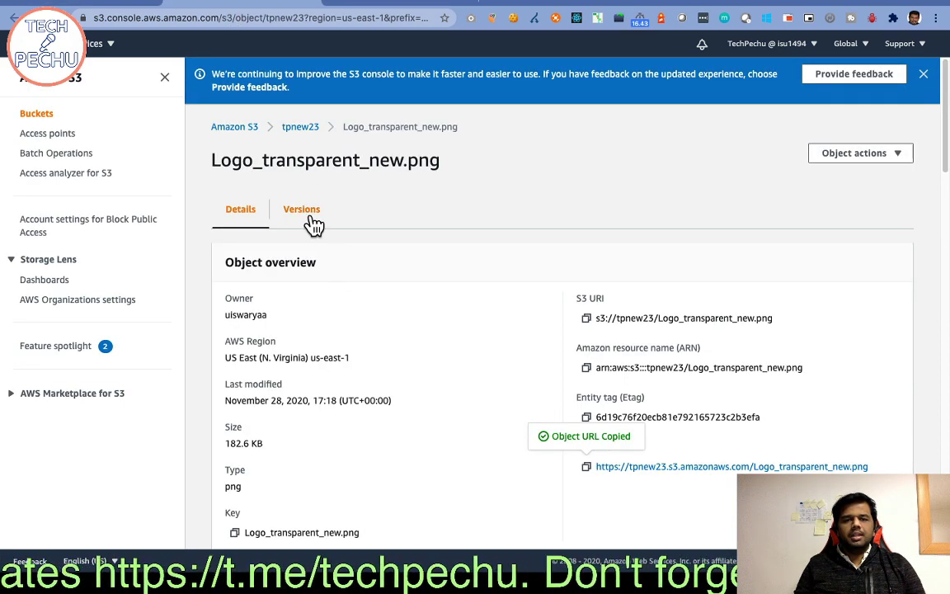
left_click(93, 5)
scroll(198, 274, "up", 5)
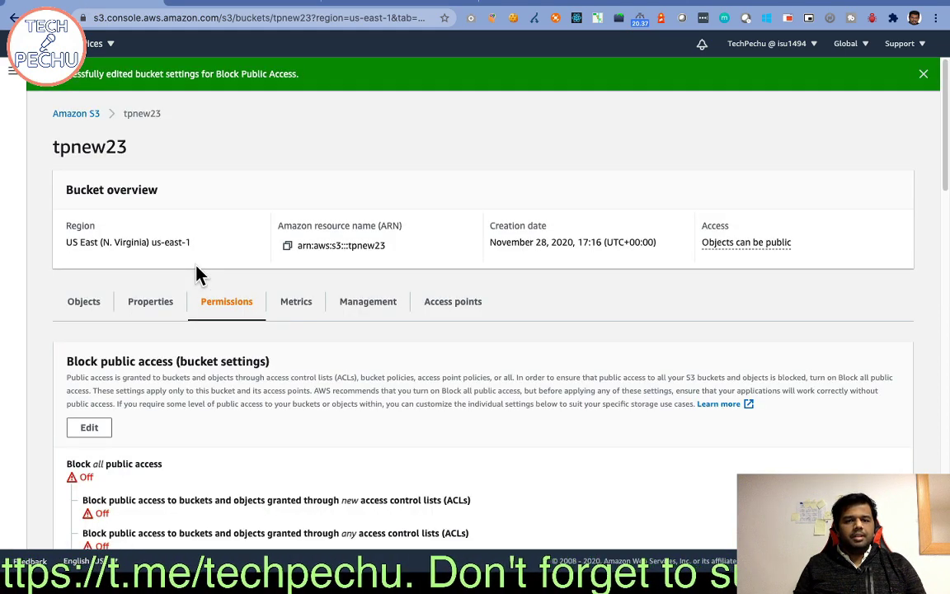
left_click(84, 301)
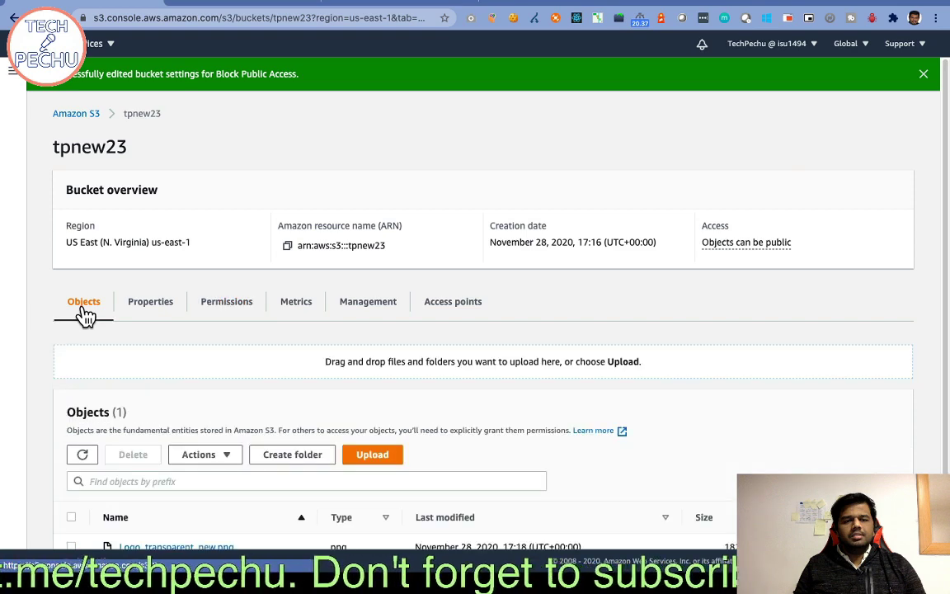
scroll(138, 420, "down", 1)
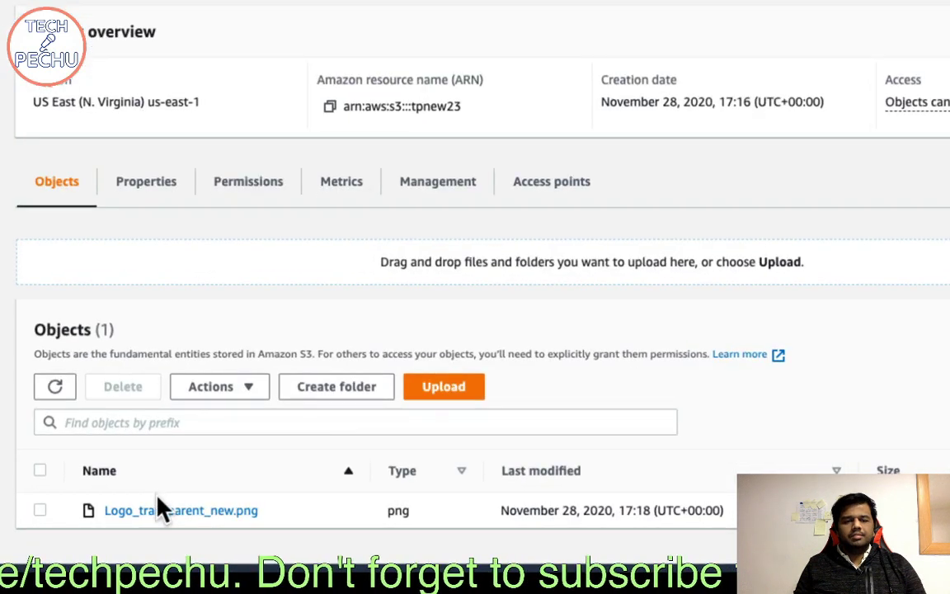
Make Logo_transparent_new.png in the tpnew23 bucket public
left_click(40, 510)
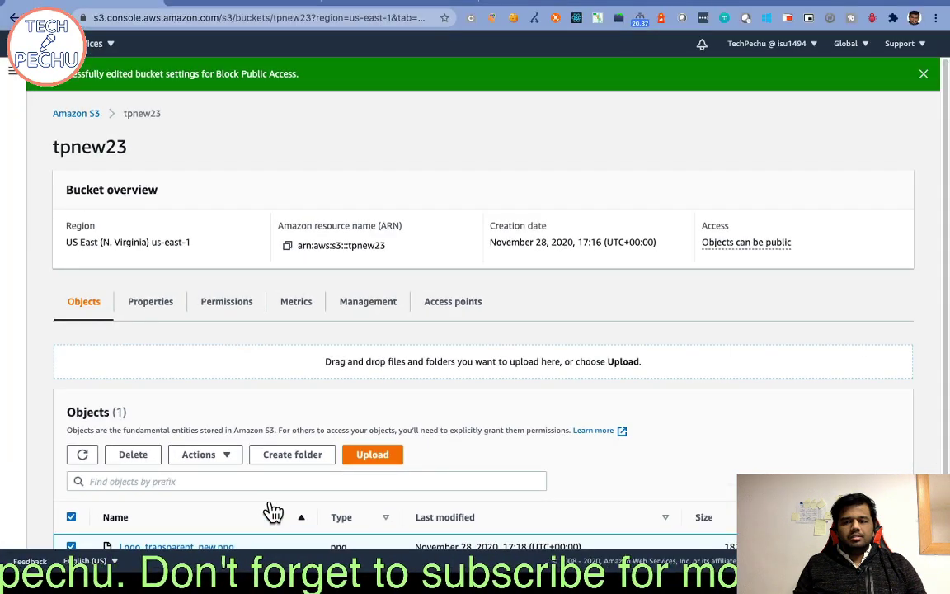
scroll(274, 462, "down", 1)
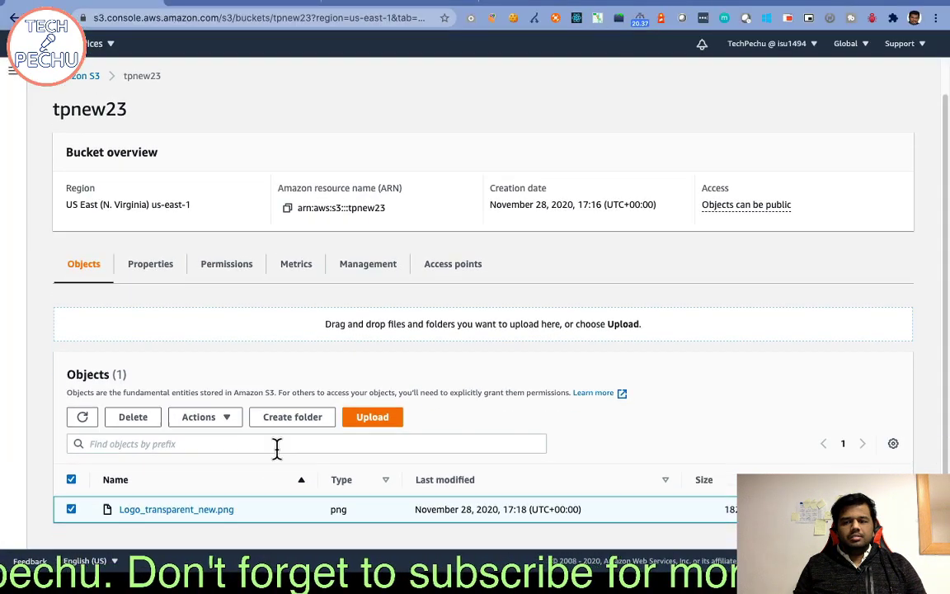
left_click(223, 421)
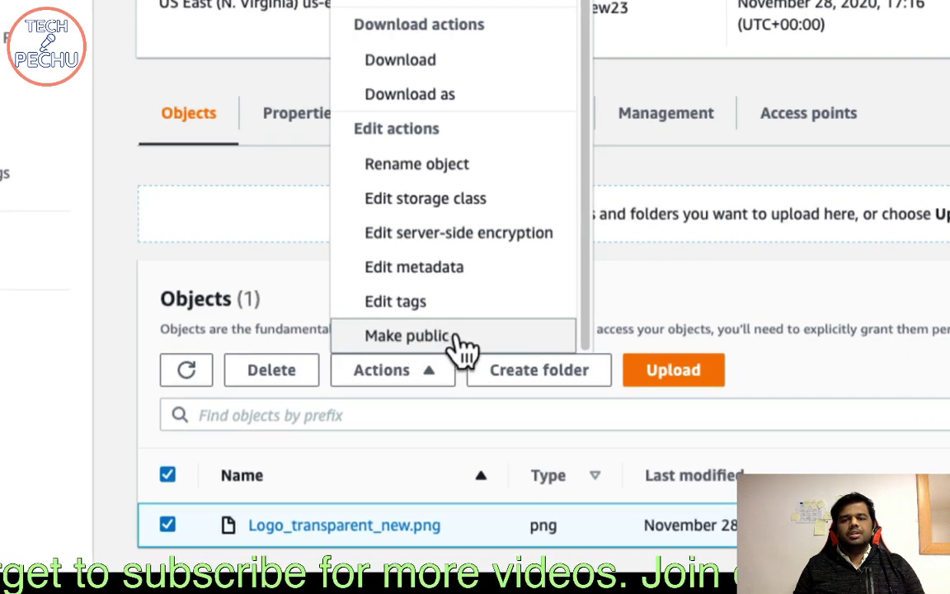
left_click(453, 338)
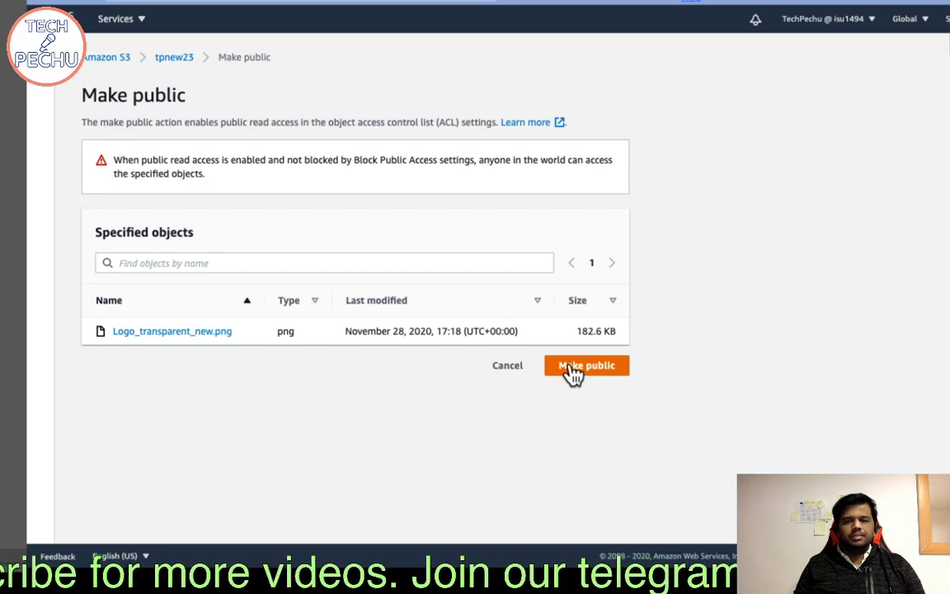
left_click(612, 368)
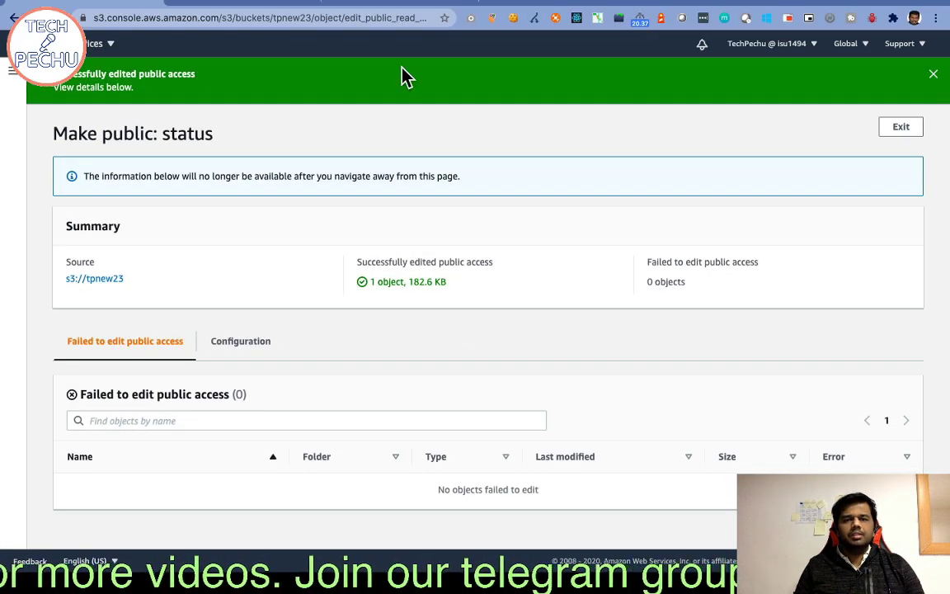
Reload the URL of the newly public Logo_transparent_new.png to test public read access
left_click(338, 3)
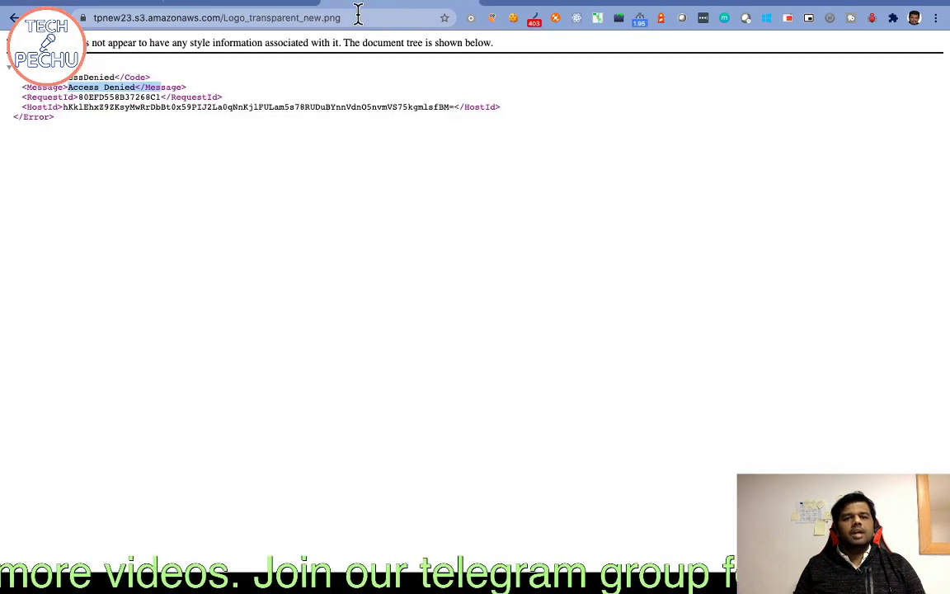
left_click(297, 16)
key("Return")
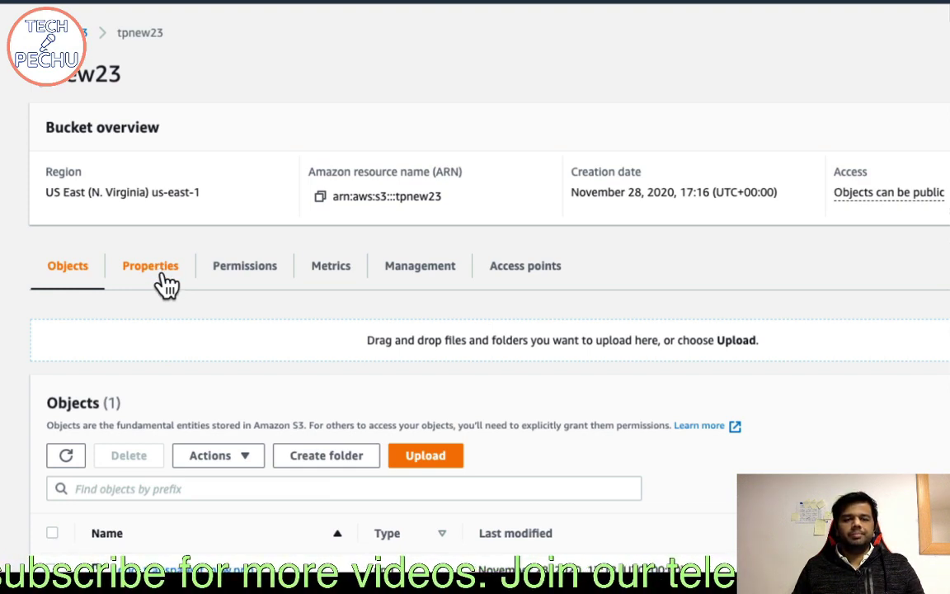
Enable Bucket Versioning in the tpnew23 bucket's properties and save the change
left_click(159, 272)
triple_click(187, 328)
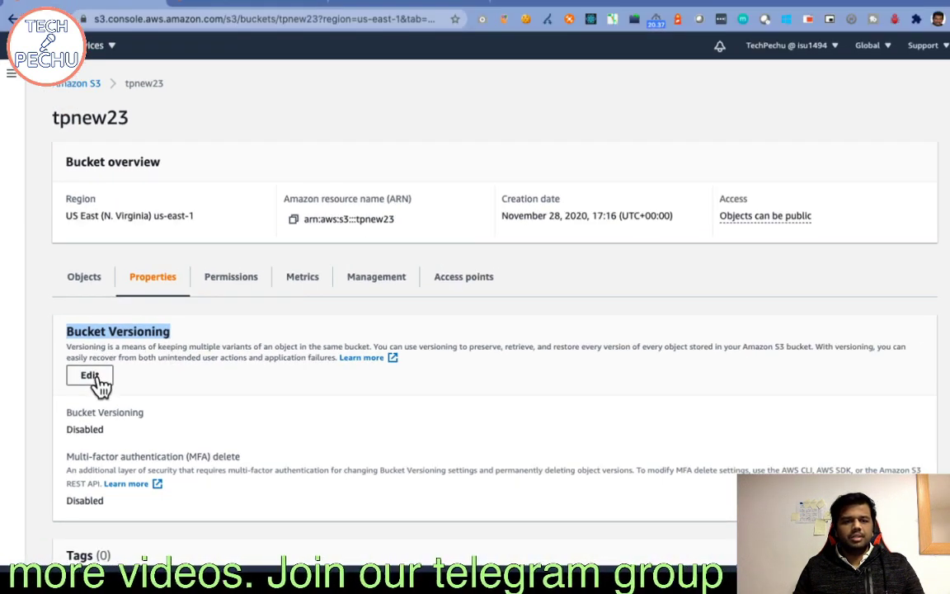
left_click(92, 377)
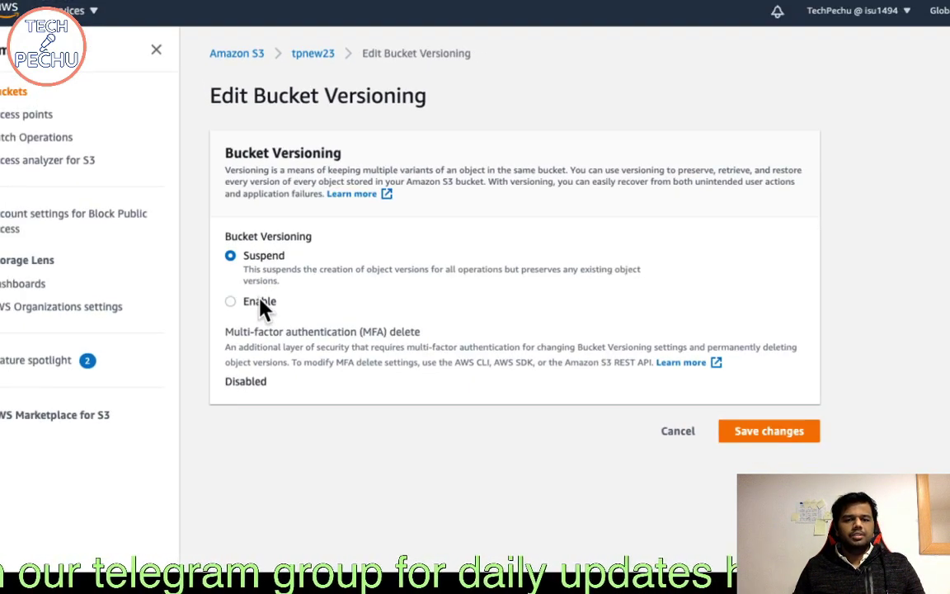
left_click(234, 303)
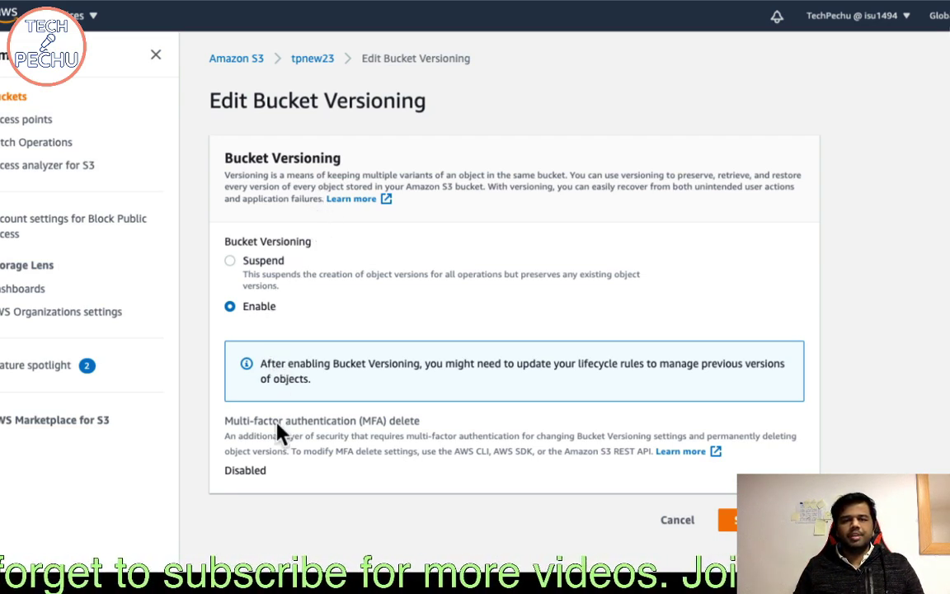
left_click_drag(233, 427, 431, 427)
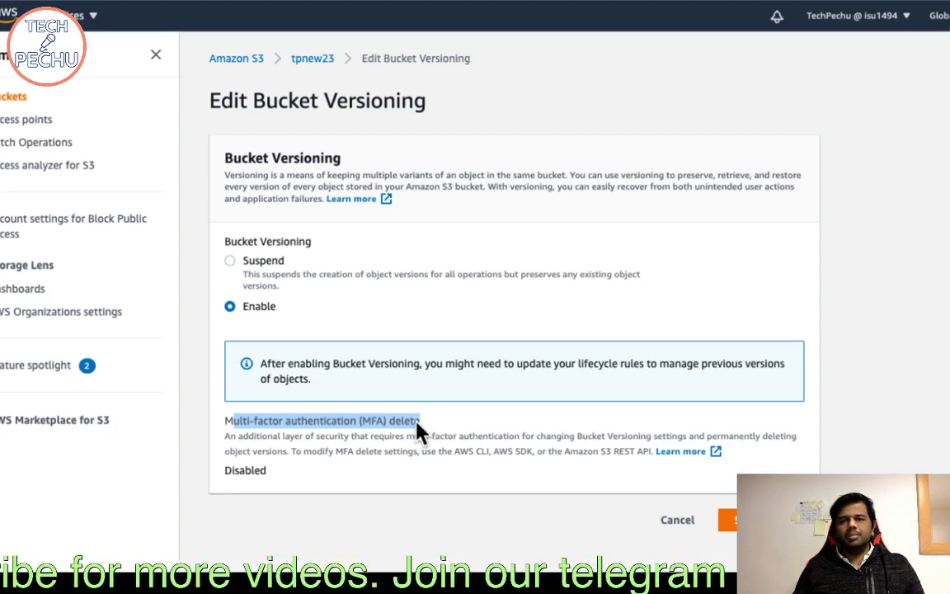
left_click_drag(248, 421, 441, 418)
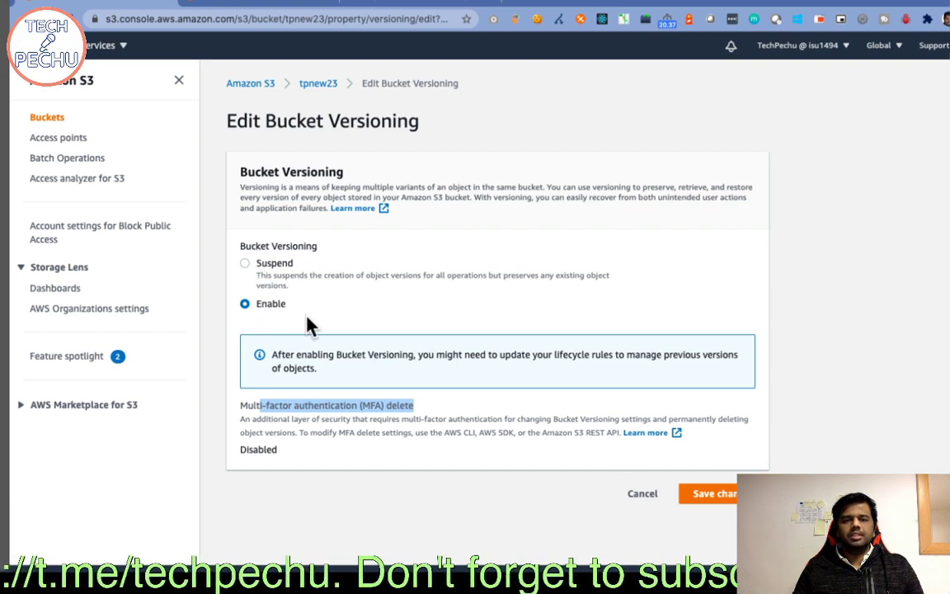
left_click(724, 493)
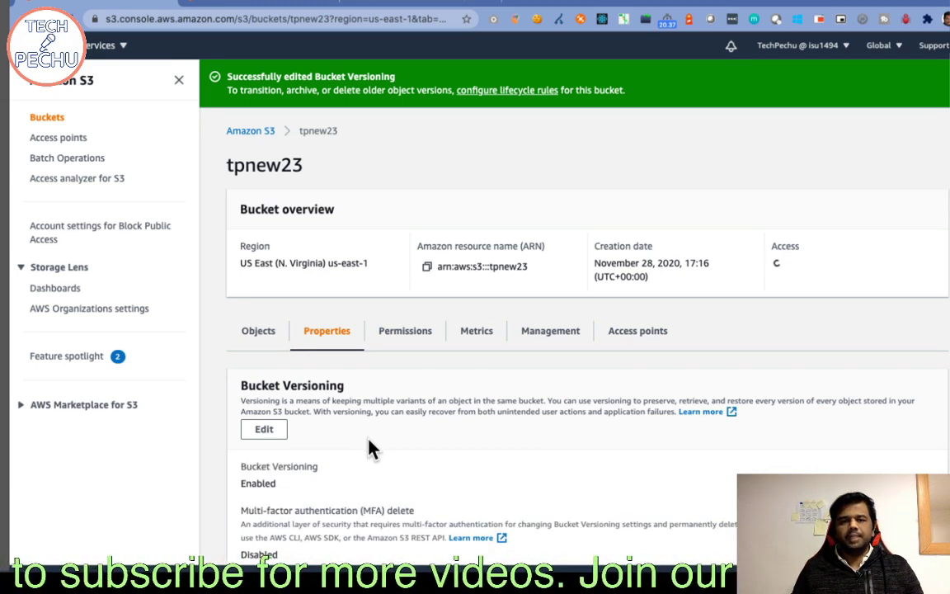
Delete Logo_transparent_new.png from the tpnew23 bucket, confirm with "delete" and exit the deletion status page
scroll(334, 346, "down", 1)
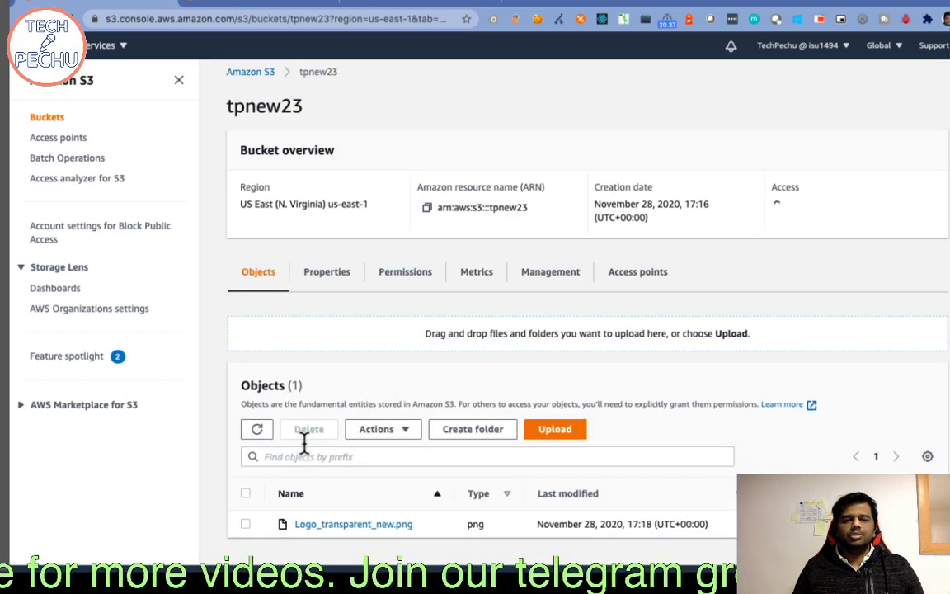
left_click(245, 525)
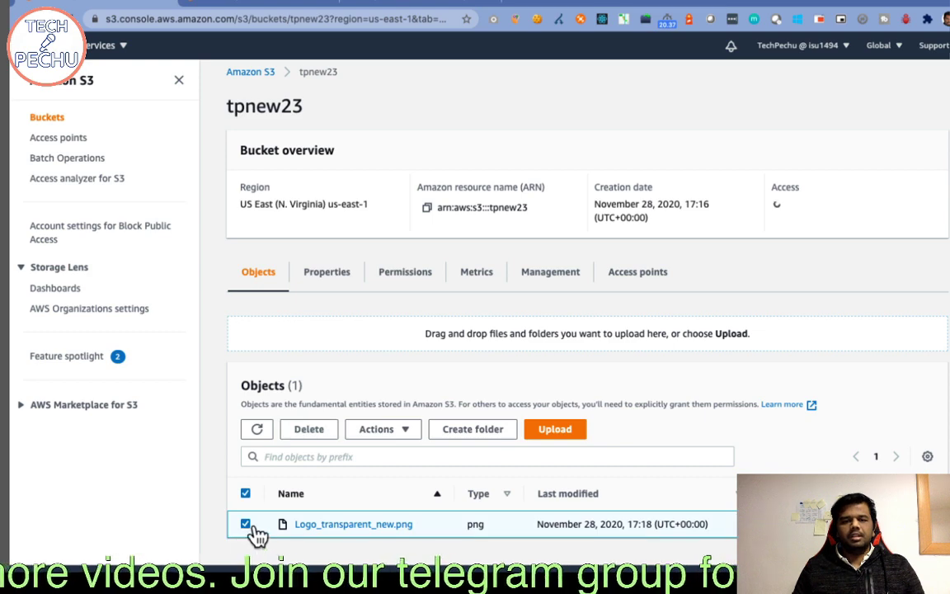
left_click(394, 433)
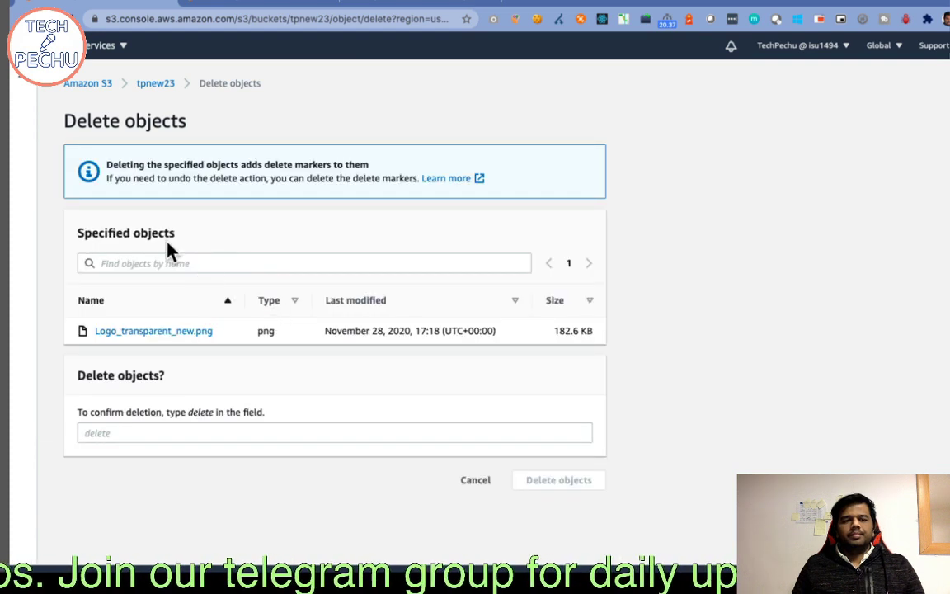
left_click(163, 429)
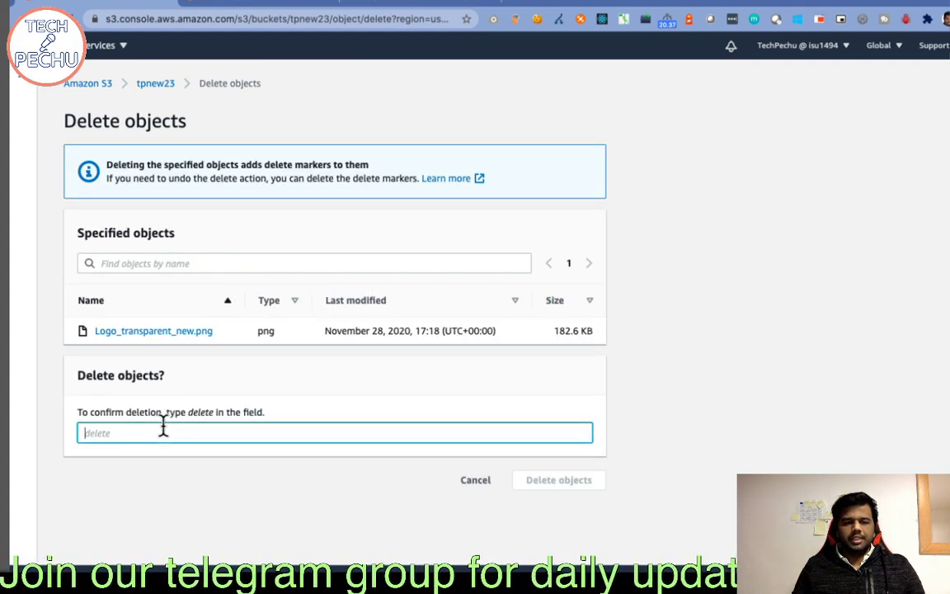
type("delete")
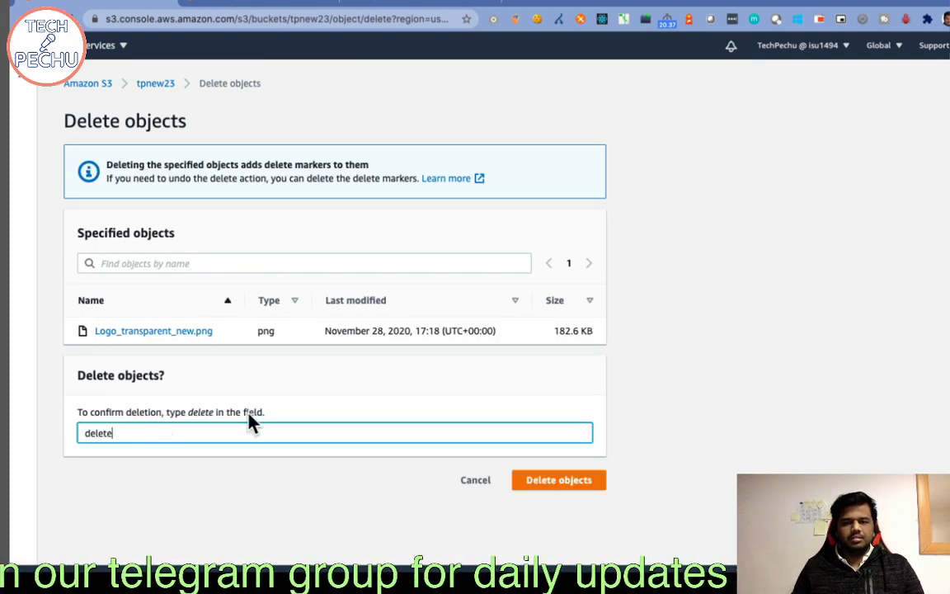
left_click(580, 485)
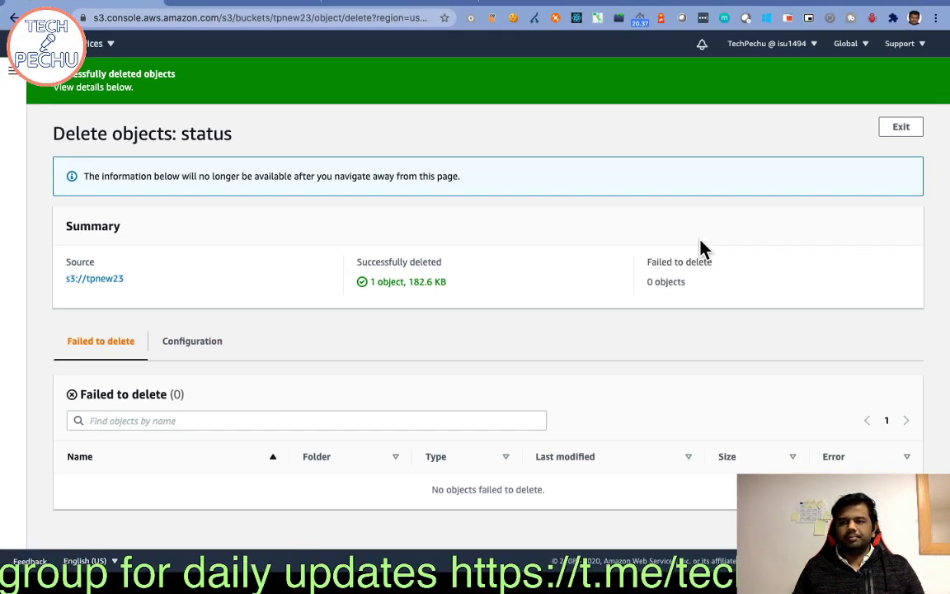
left_click(901, 130)
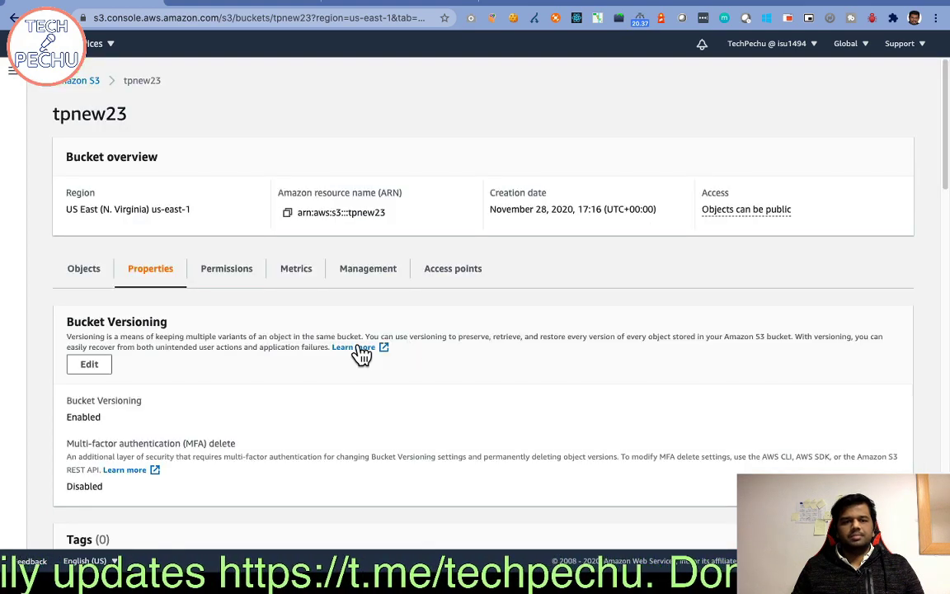
List the object versions in tpnew23, inspect the delete marker of Logo_transparent_new.png and hide the versions again
scroll(243, 369, "down", 2)
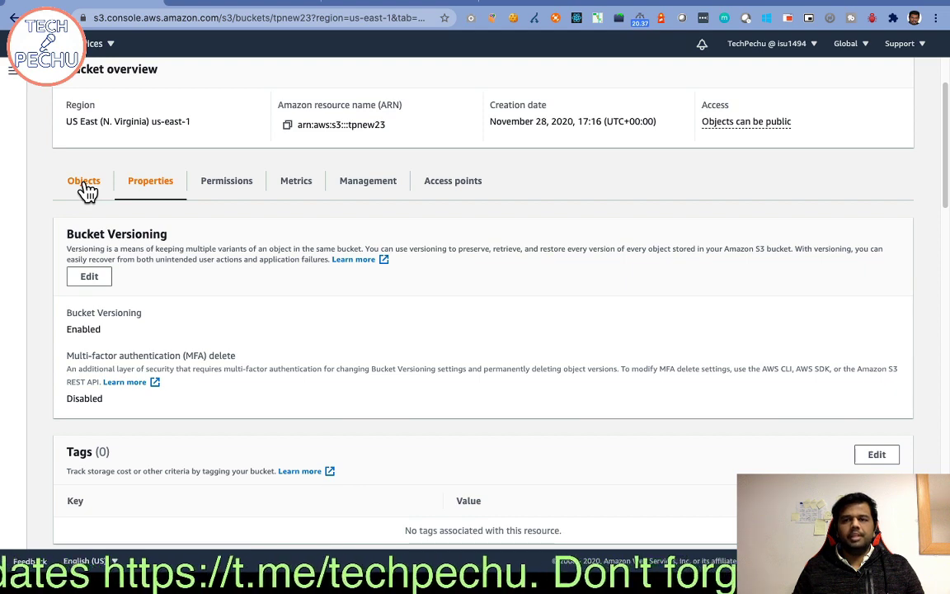
left_click(75, 185)
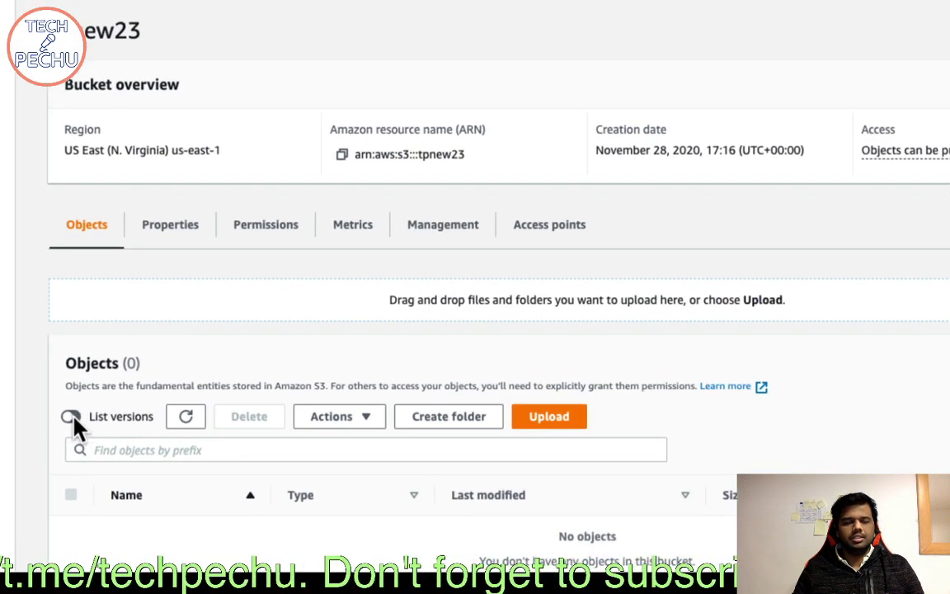
left_click(72, 418)
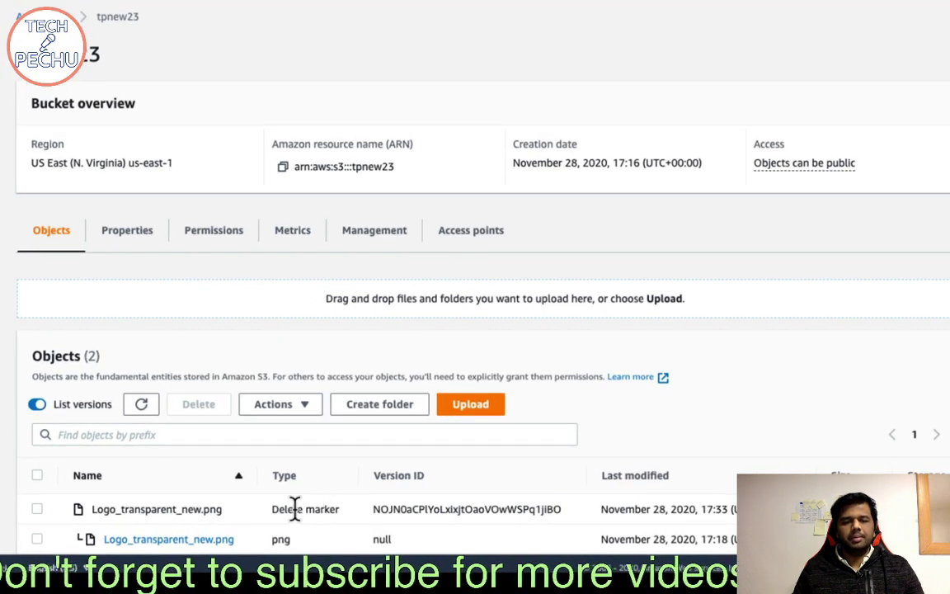
left_click_drag(272, 510, 372, 516)
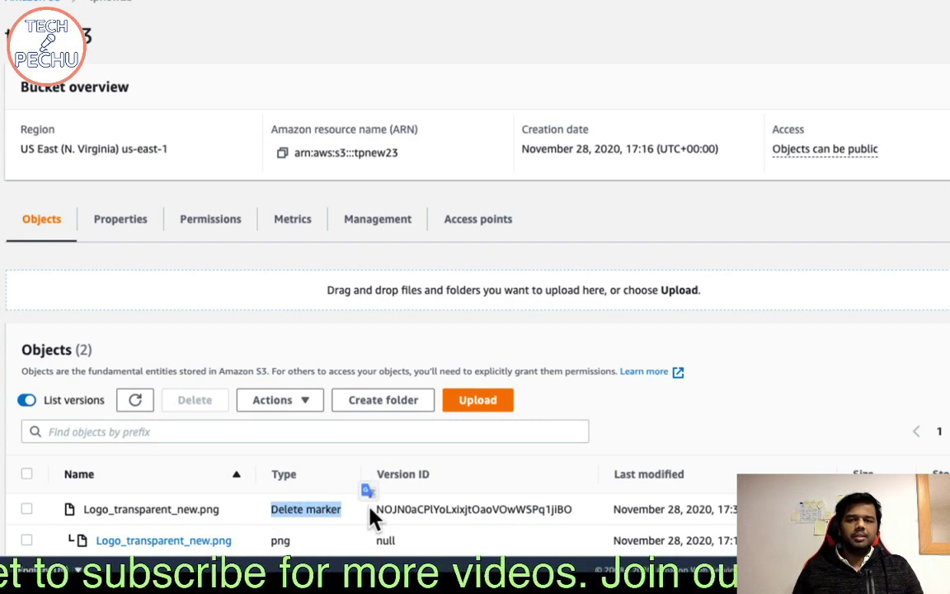
scroll(363, 513, "up", 1)
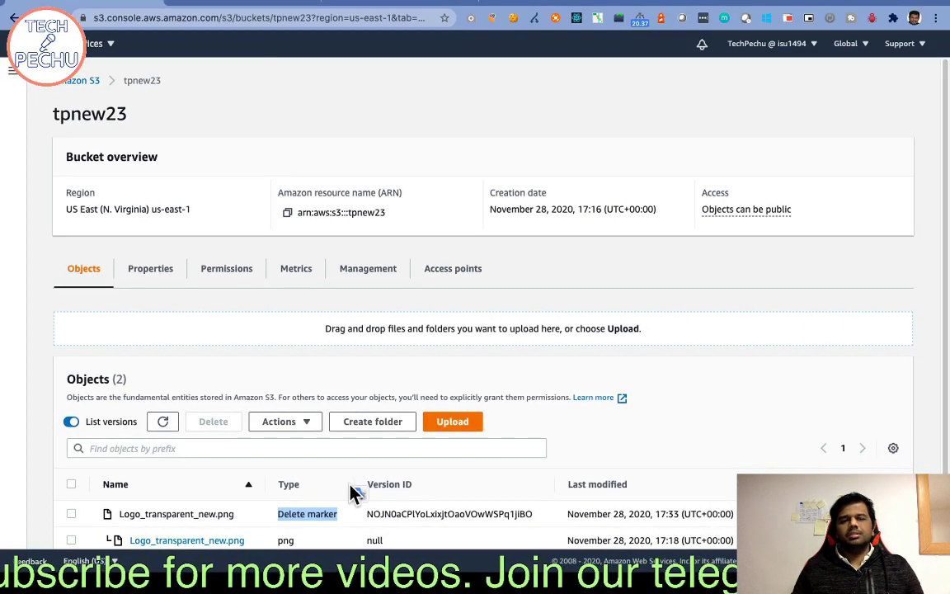
scroll(427, 510, "down", 1)
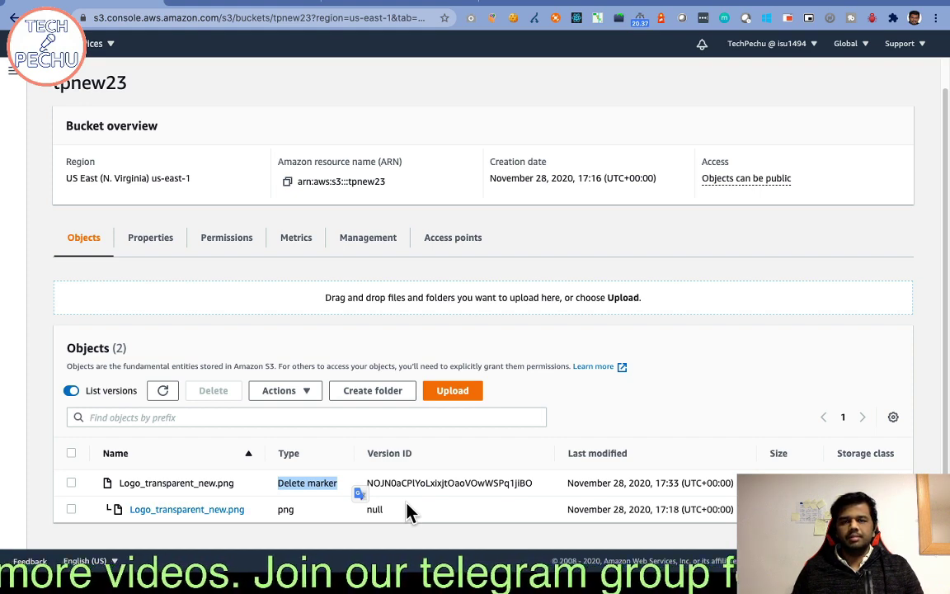
left_click(71, 390)
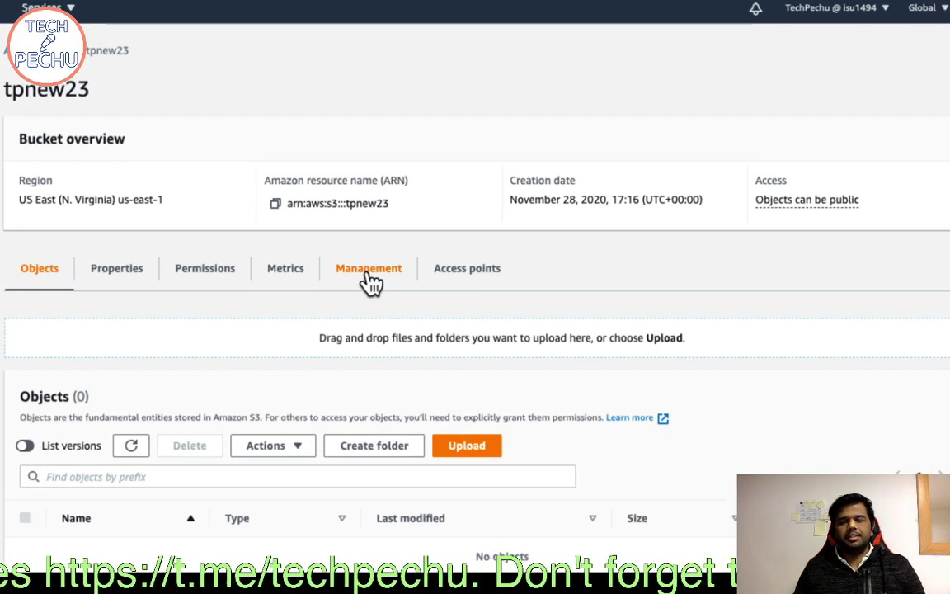
Start a new replication rule for the tpnew23 bucket and name it techoechu
left_click(371, 282)
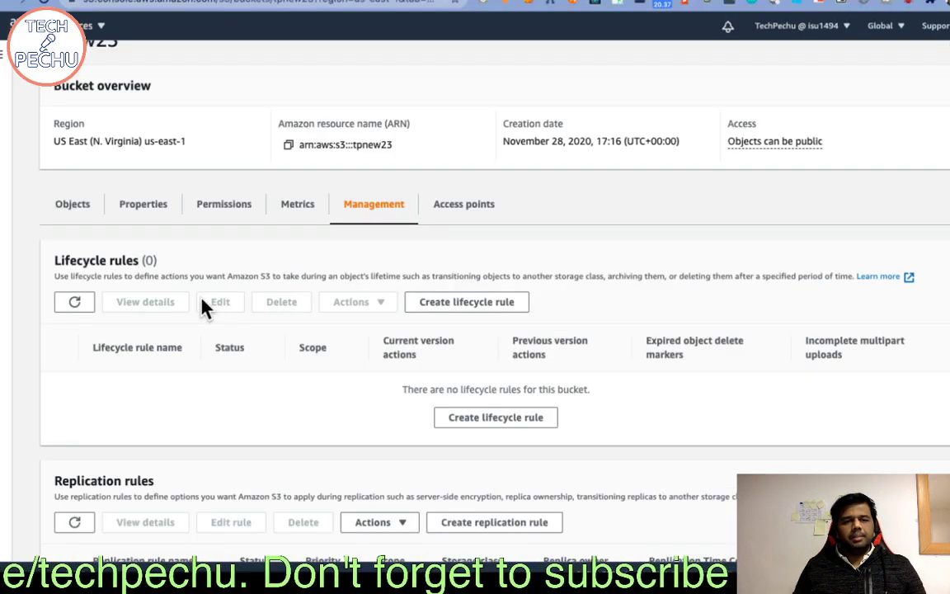
scroll(132, 412, "down", 3)
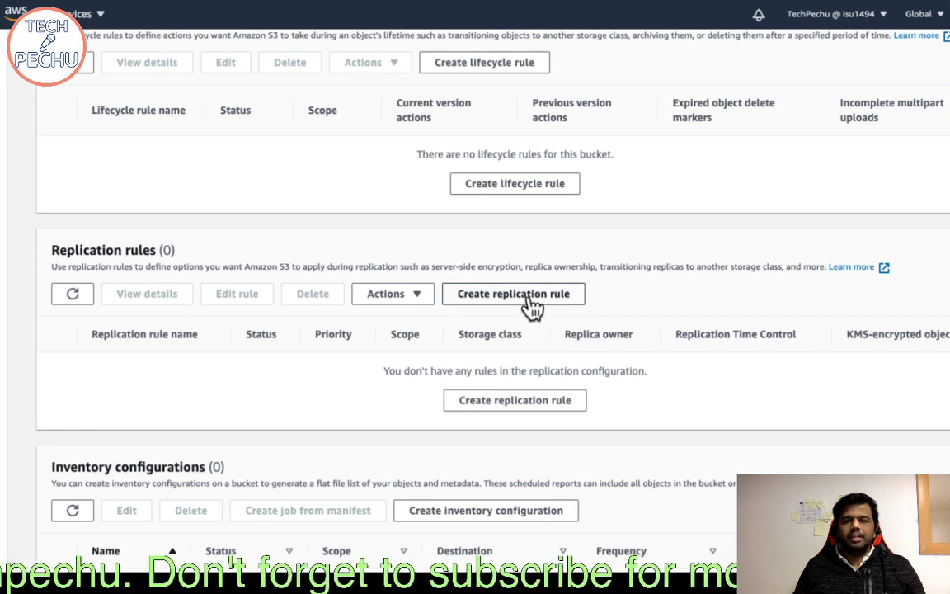
left_click(528, 305)
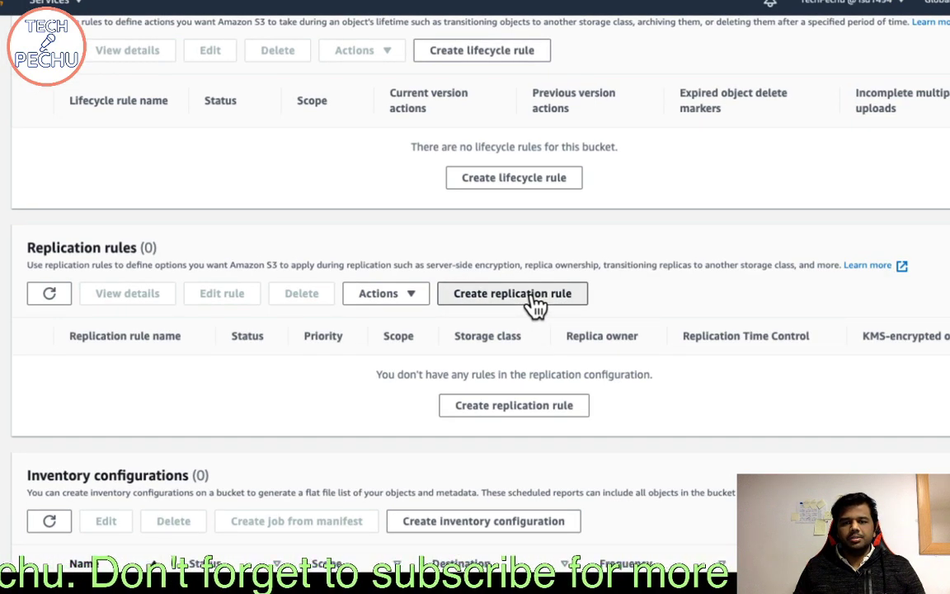
left_click(150, 214)
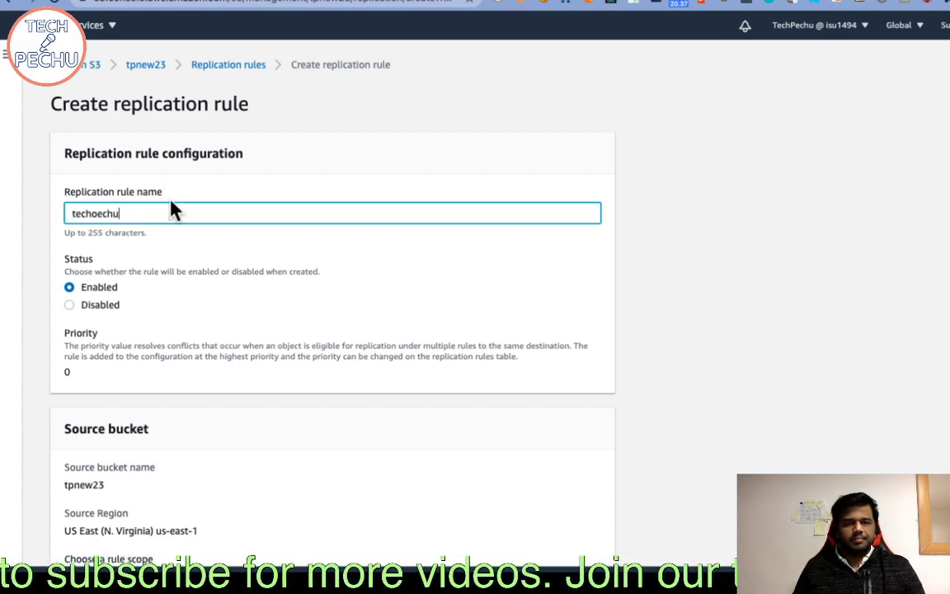
Examine the replication rule's status, priority, scope, filter and destination options
scroll(205, 272, "down", 1)
scroll(112, 263, "down", 3)
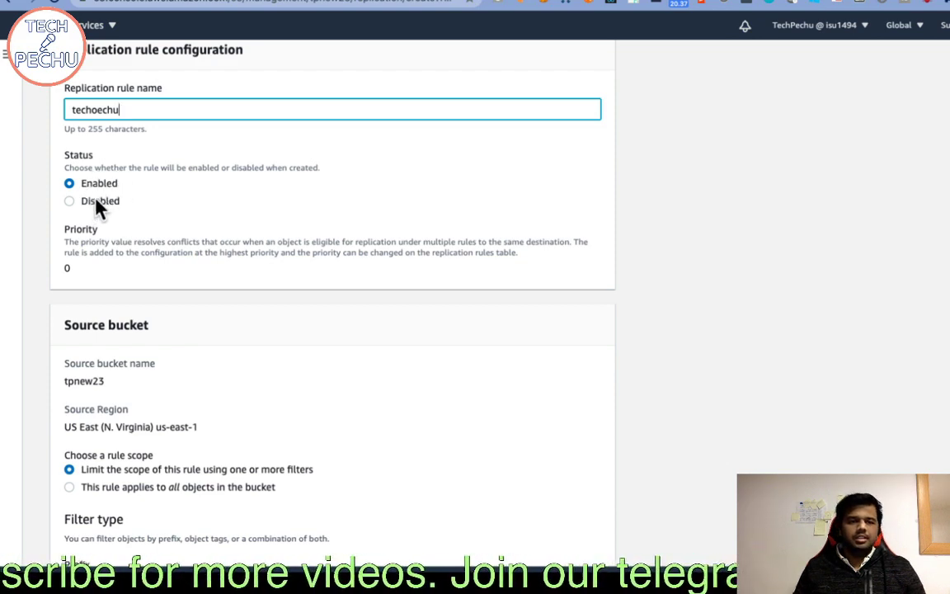
scroll(93, 187, "down", 3)
scroll(71, 162, "down", 5)
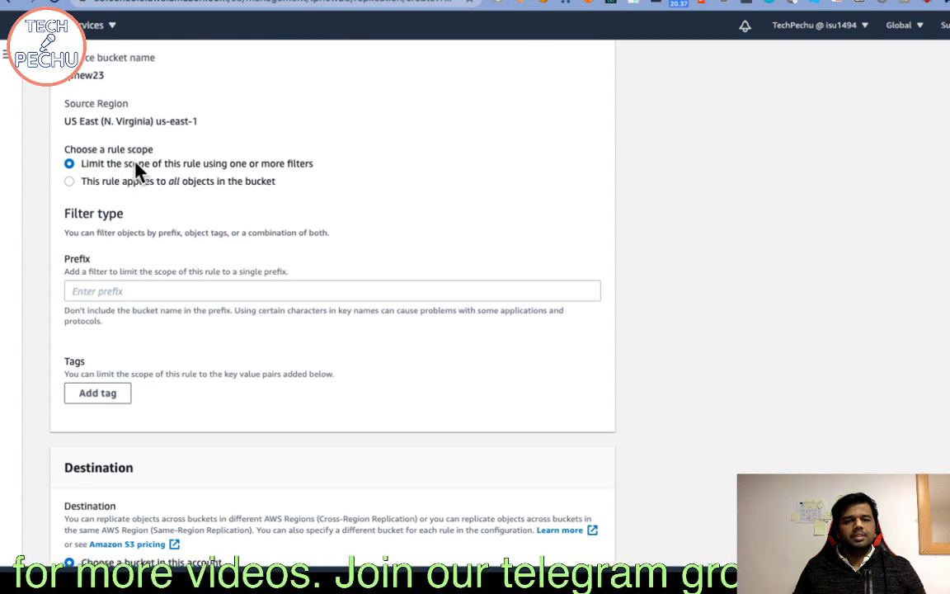
scroll(139, 225, "down", 1)
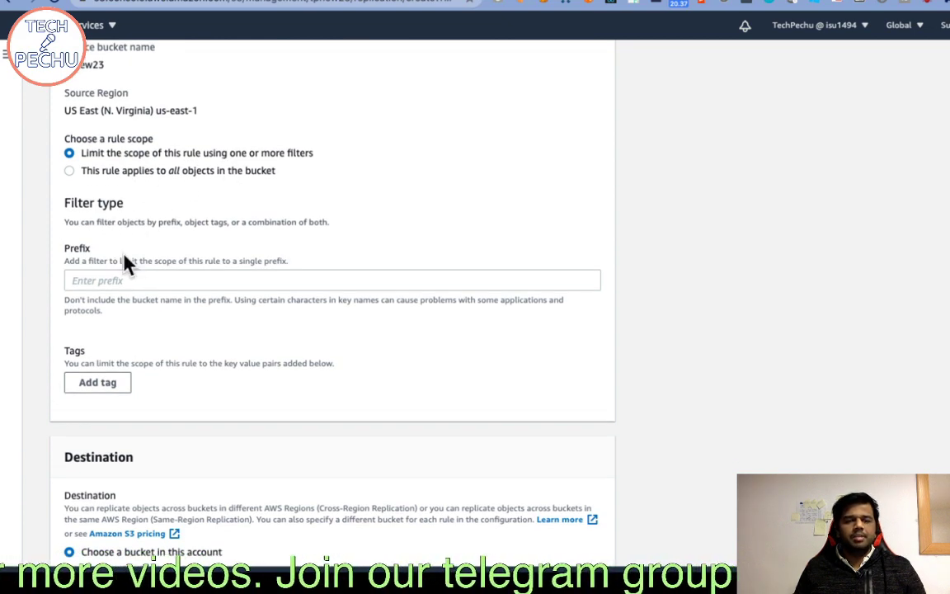
scroll(99, 212, "down", 3)
scroll(121, 240, "up", 2)
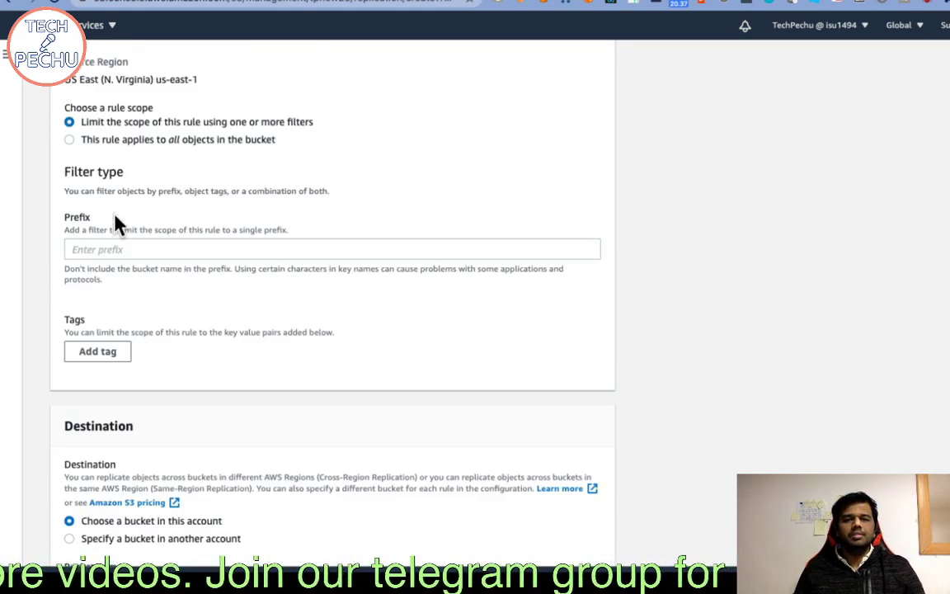
scroll(165, 221, "up", 3)
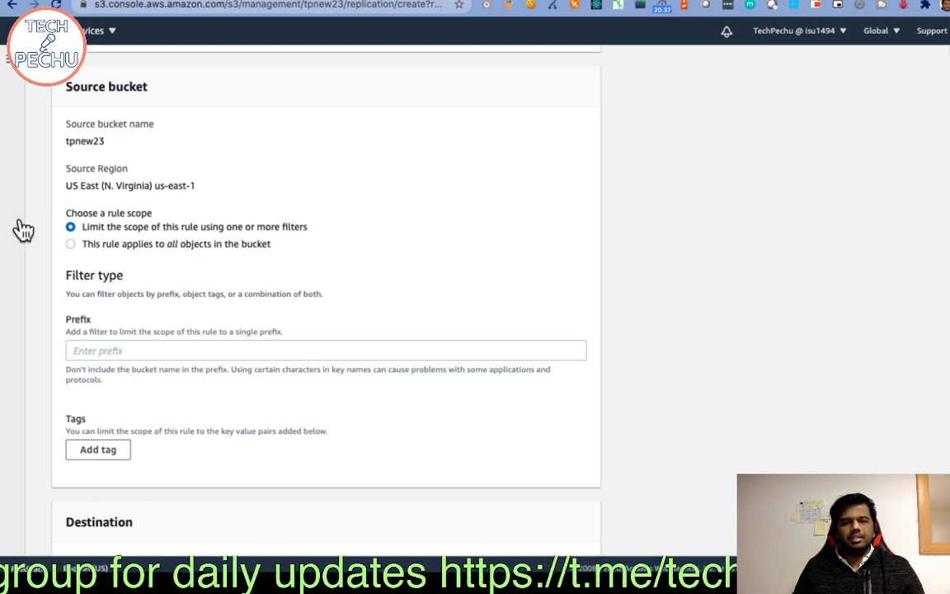
scroll(200, 309, "down", 5)
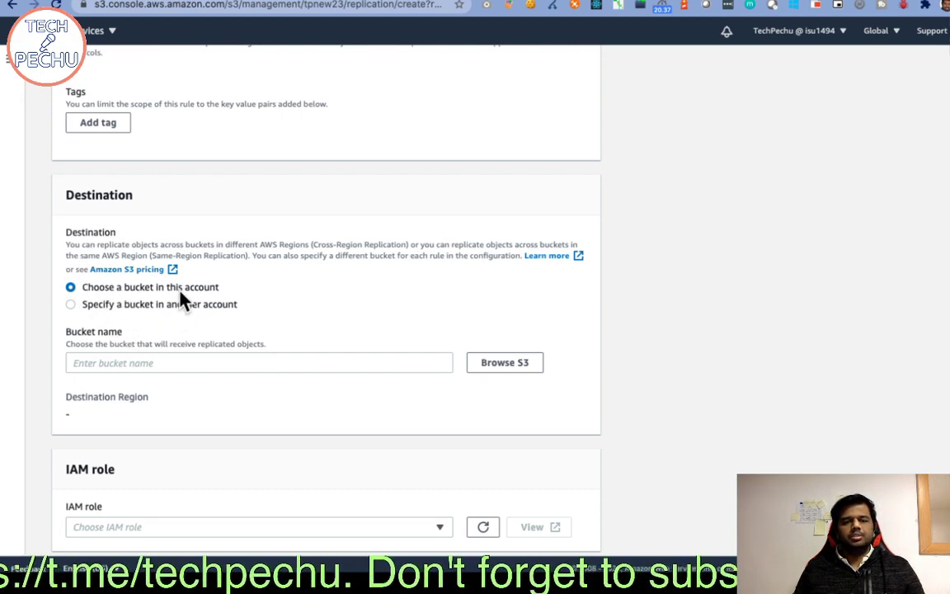
scroll(148, 318, "down", 3)
scroll(120, 222, "up", 2)
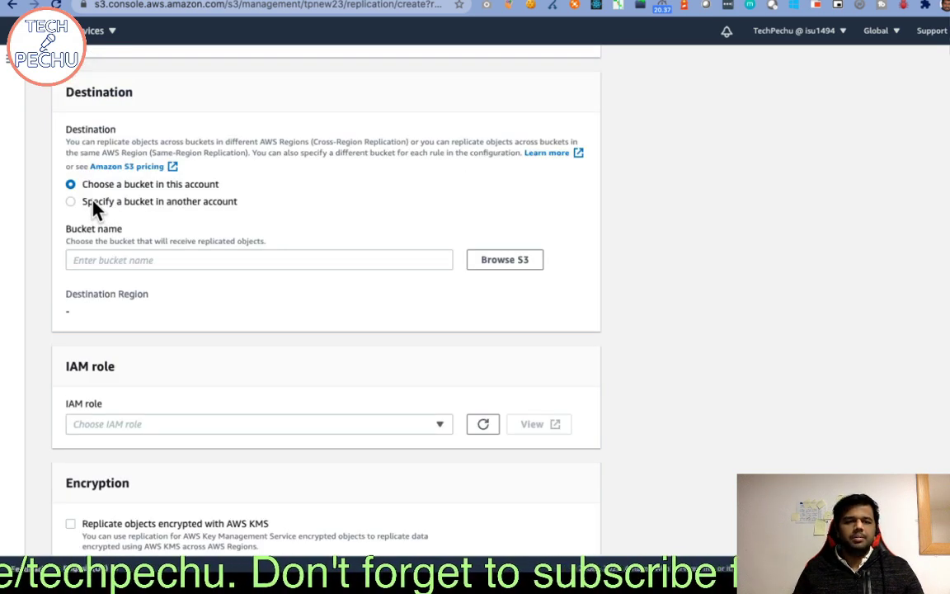
Inspect the destination fields for a bucket in another account, return to this account and browse its S3 buckets without choosing one
left_click(92, 201)
left_click(195, 249)
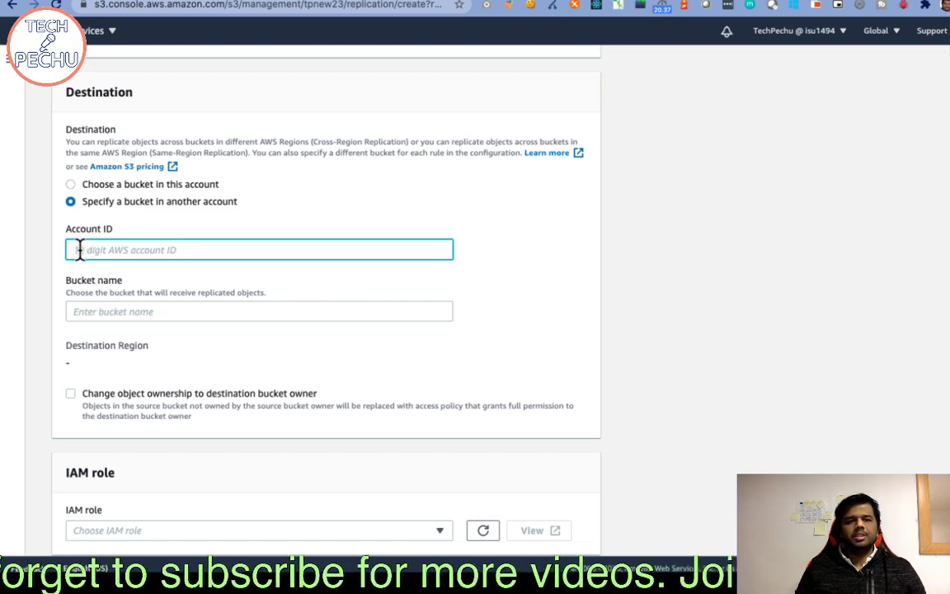
left_click(197, 309)
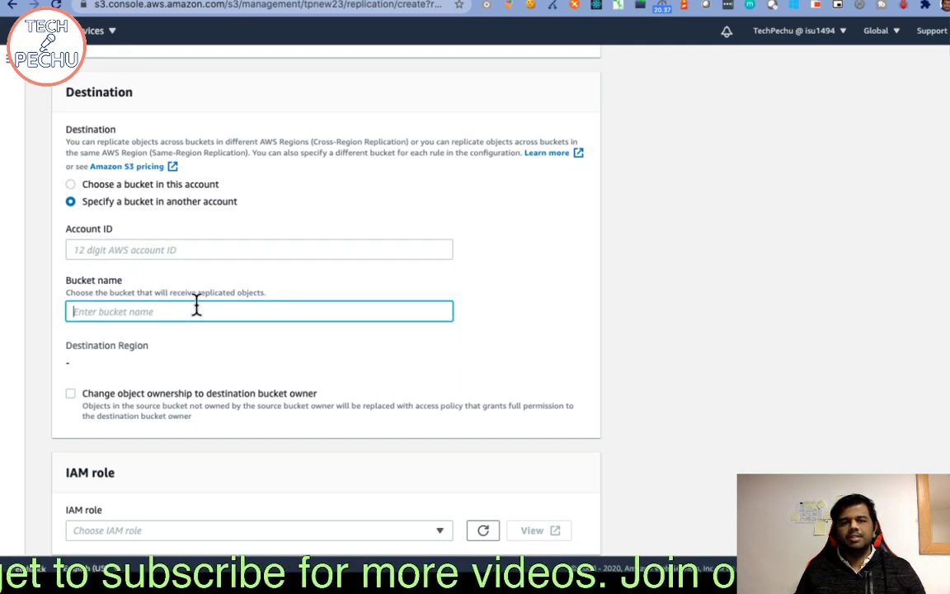
left_click(70, 184)
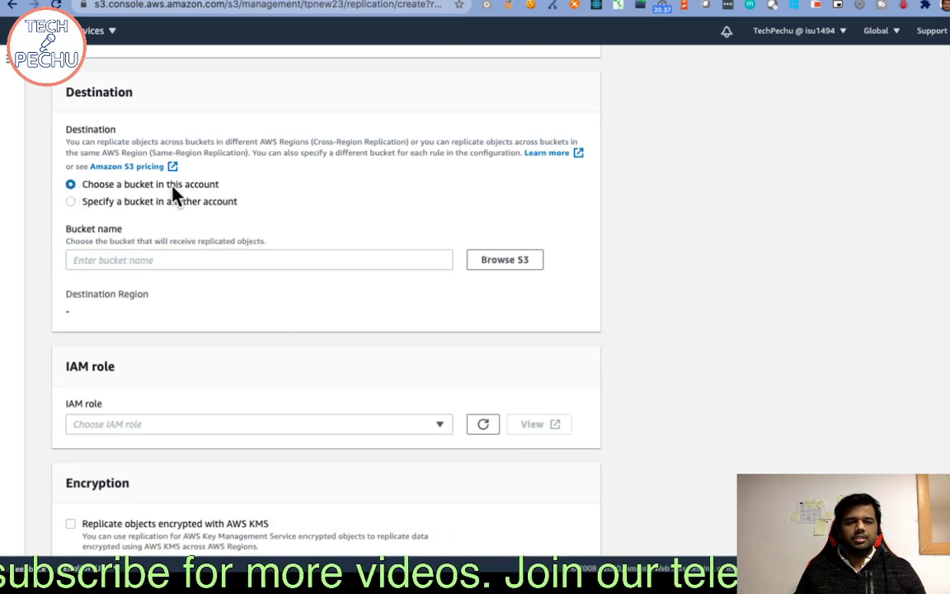
left_click(529, 261)
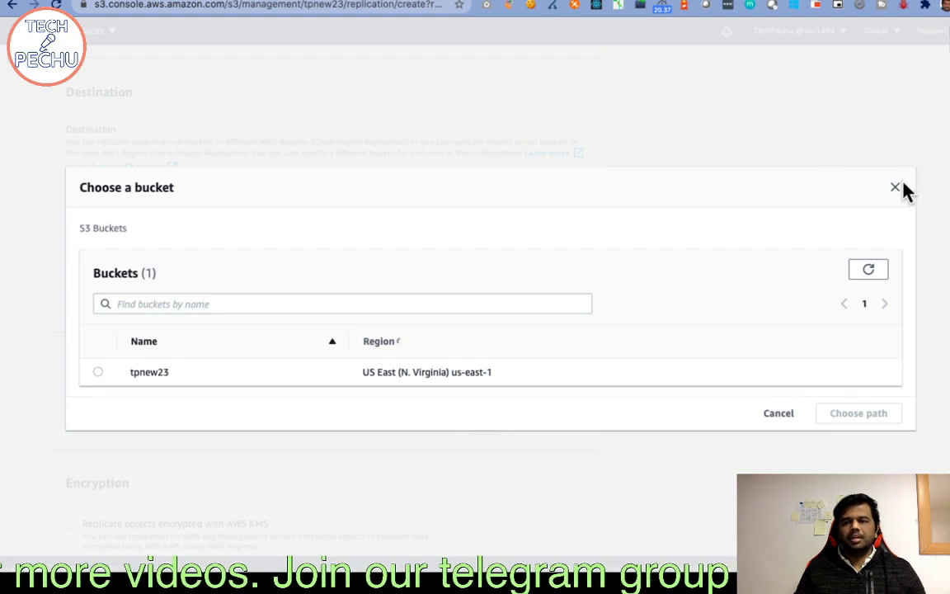
key("Escape")
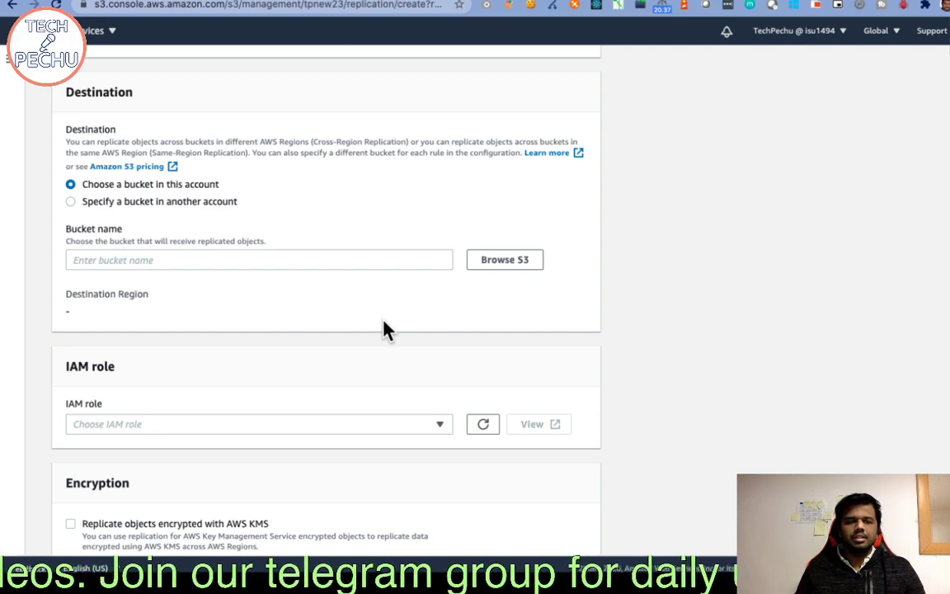
Review the IAM roles available for replication and the encryption and destination storage class options
scroll(384, 328, "down", 3)
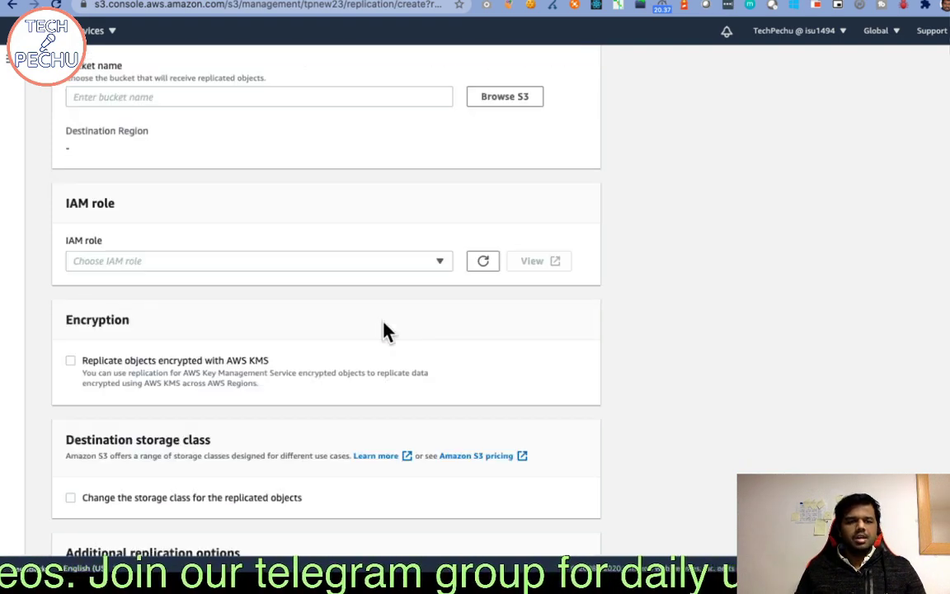
left_click(272, 268)
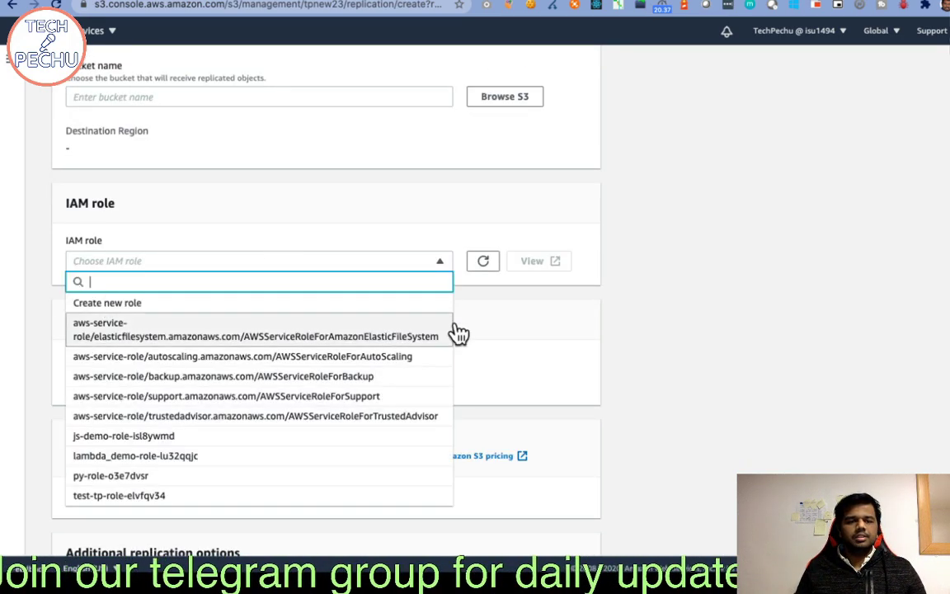
left_click(559, 330)
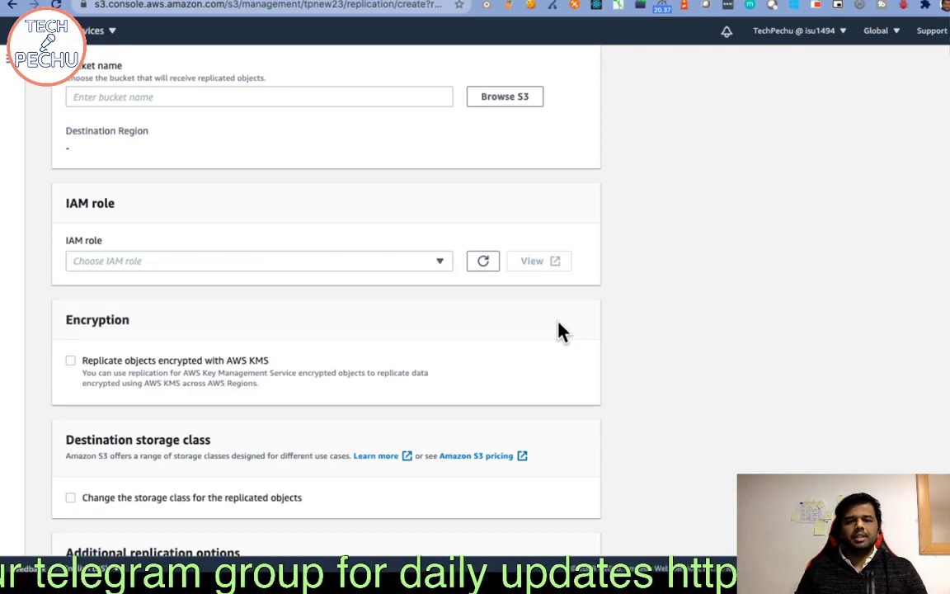
scroll(156, 353, "down", 2)
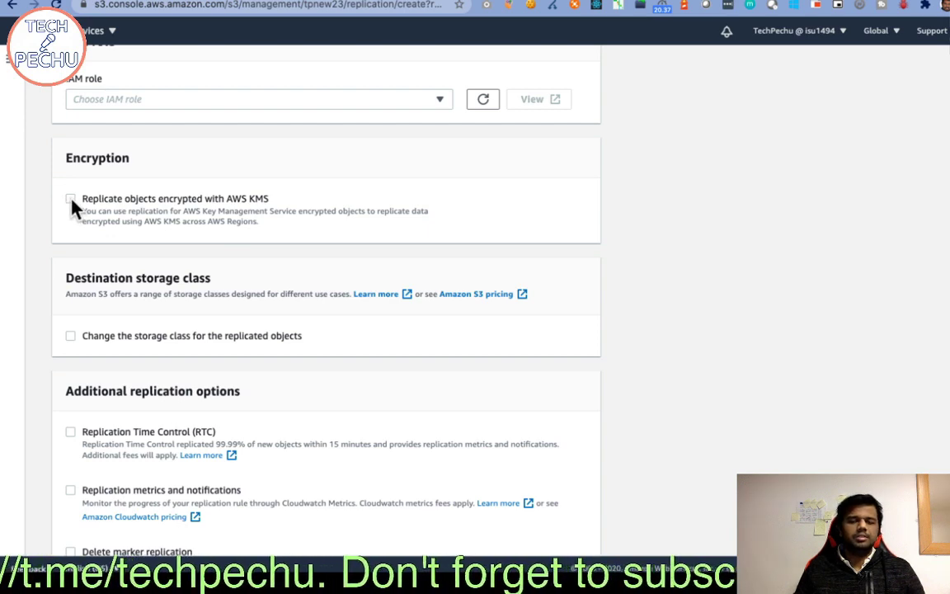
scroll(91, 264, "down", 1)
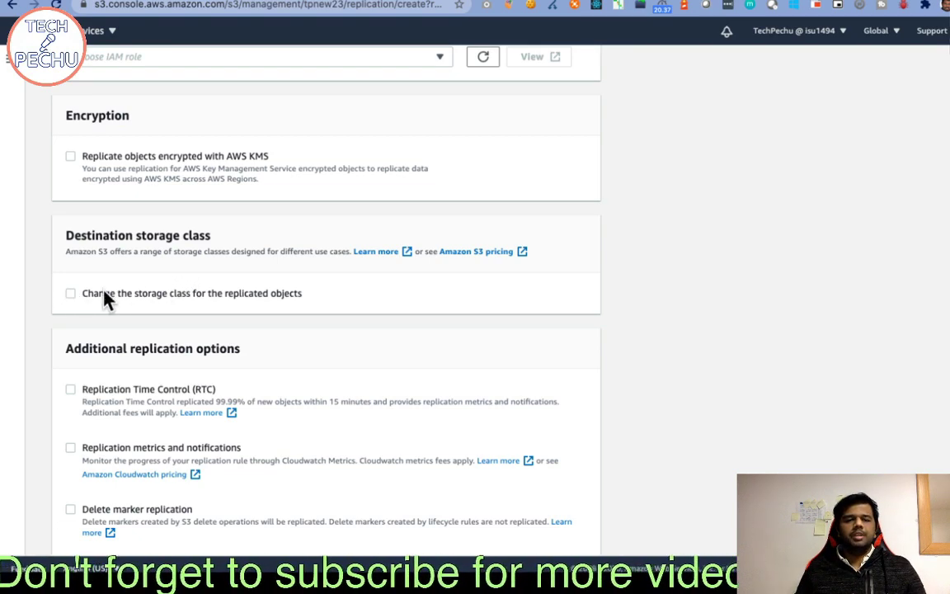
Return to the S3 bucket list and start a new bucket named tp_clone
scroll(100, 345, "down", 2)
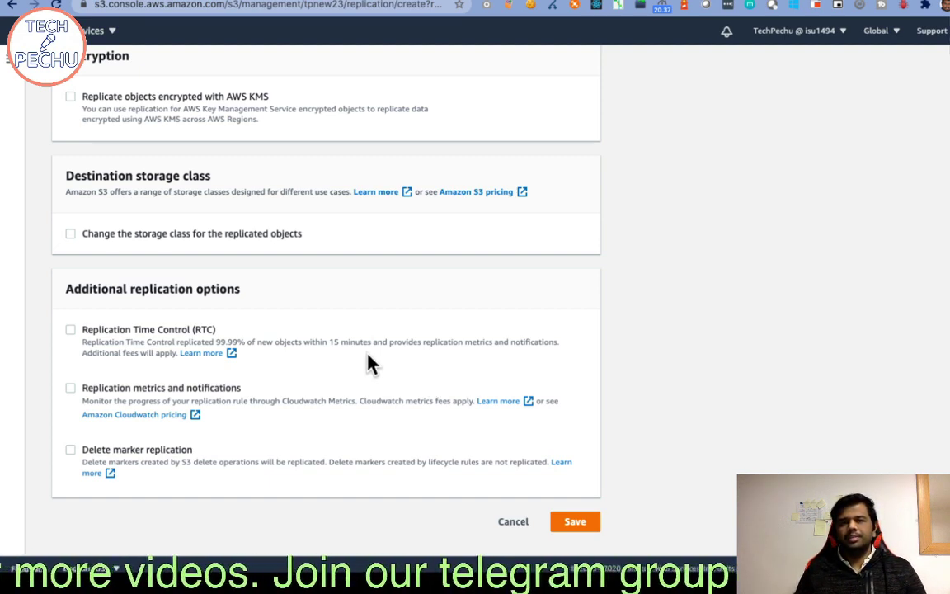
scroll(371, 362, "up", 15)
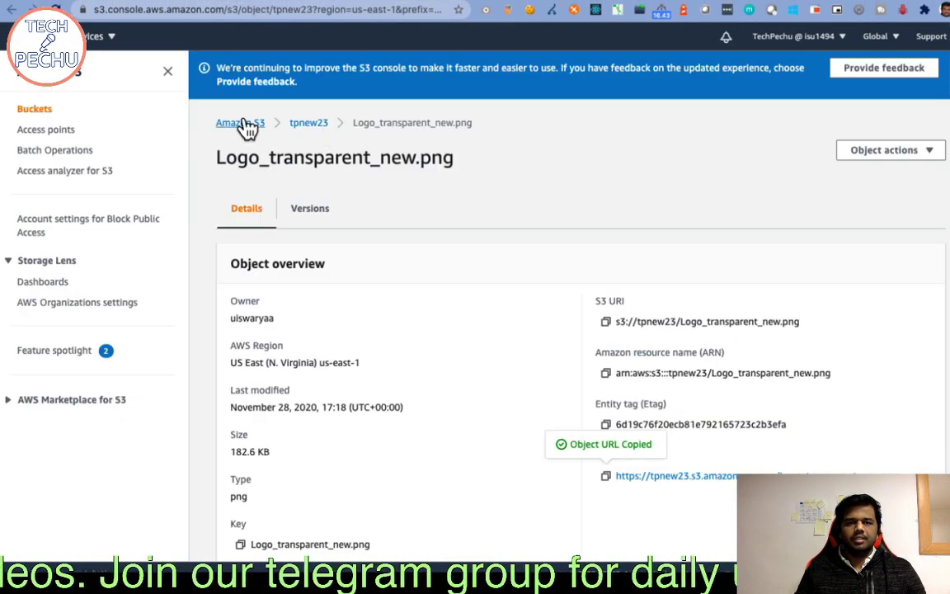
left_click(244, 123)
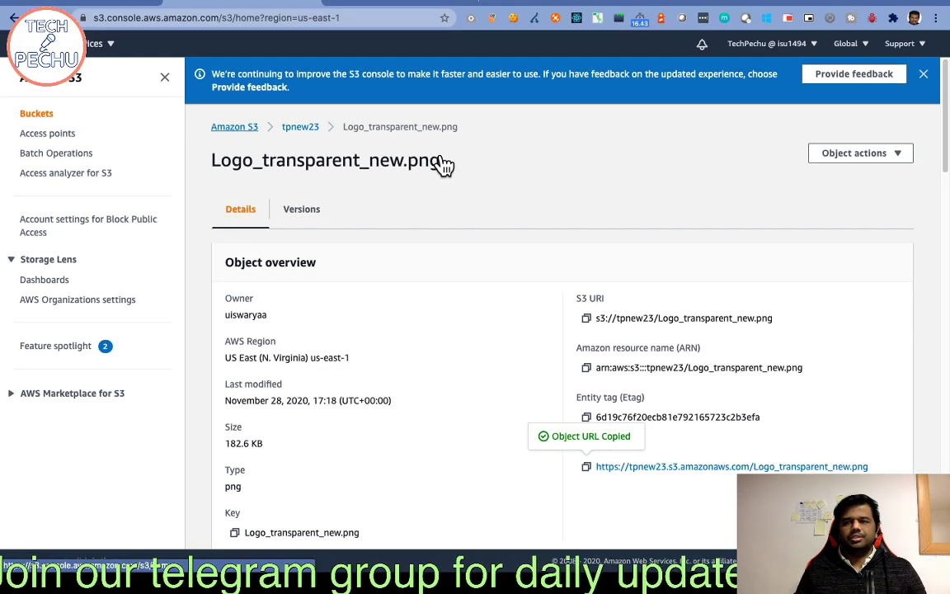
left_click(238, 130)
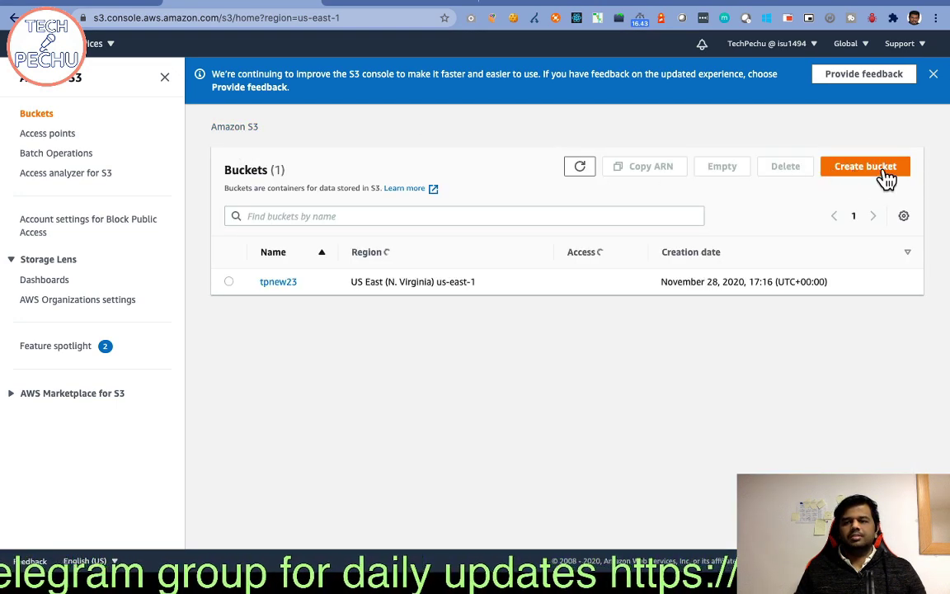
left_click(866, 169)
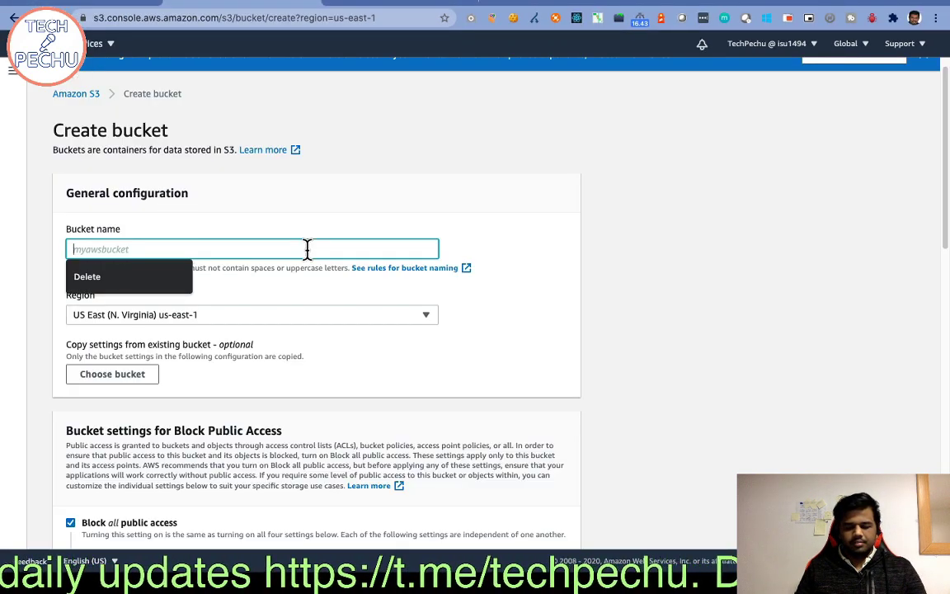
type("tp_cl")
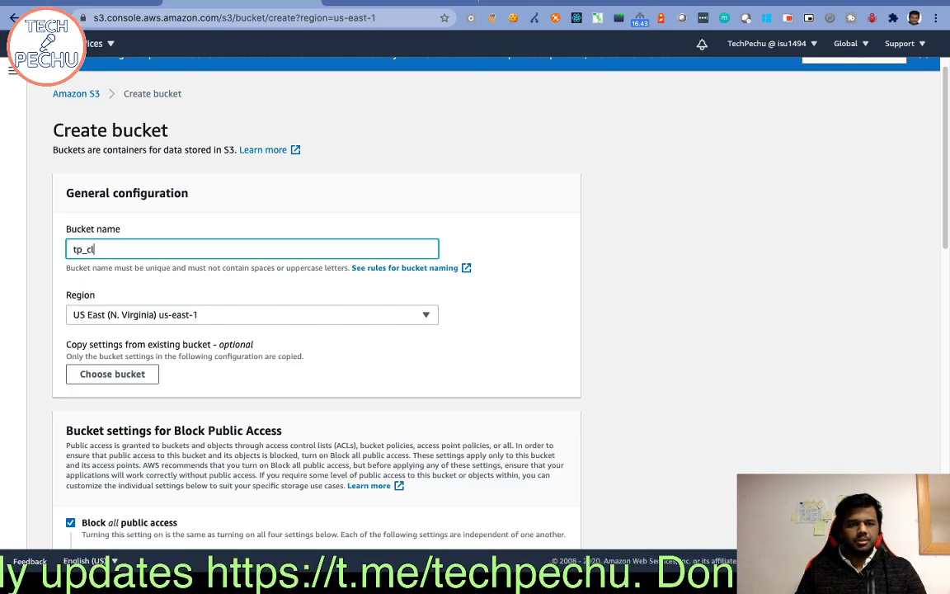
type("one")
Set the new bucket's region to Asia Pacific (Sydney) ap-southeast-2
scroll(333, 365, "down", 3)
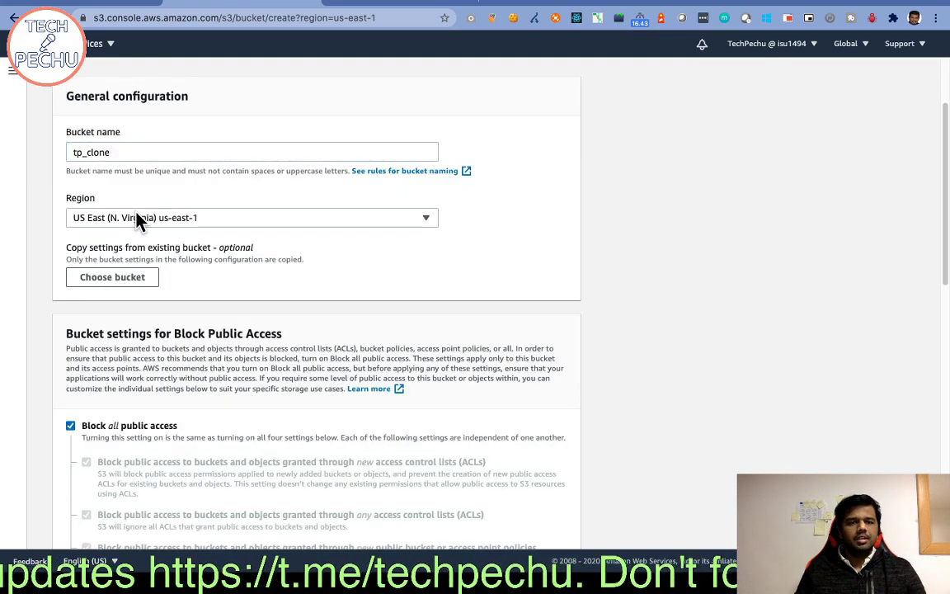
scroll(140, 219, "down", 3)
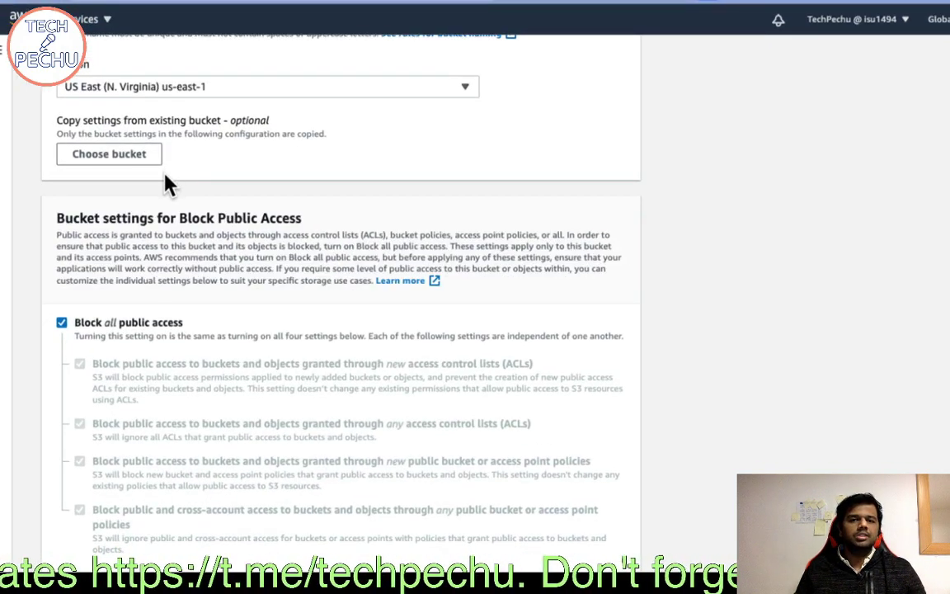
scroll(165, 176, "up", 3)
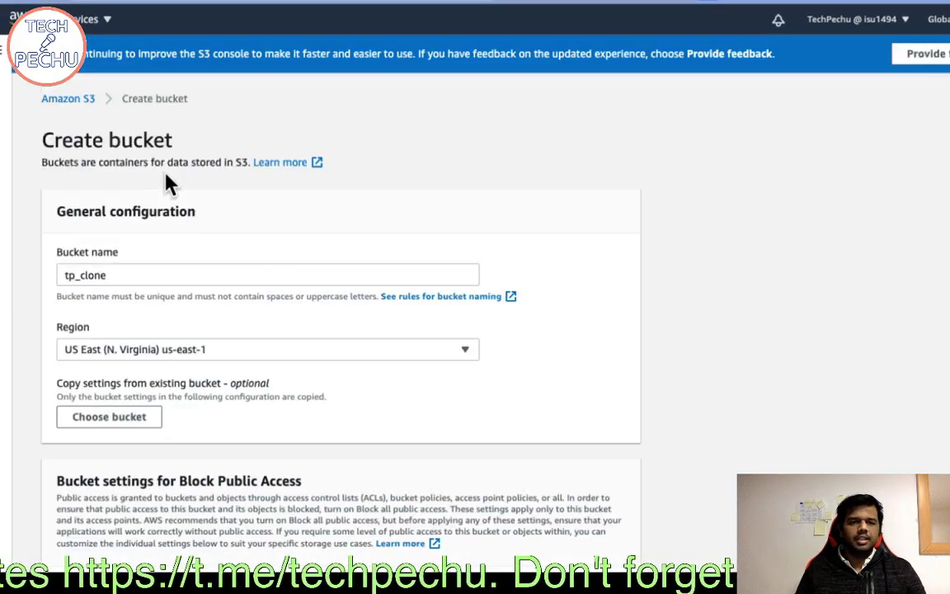
left_click(183, 349)
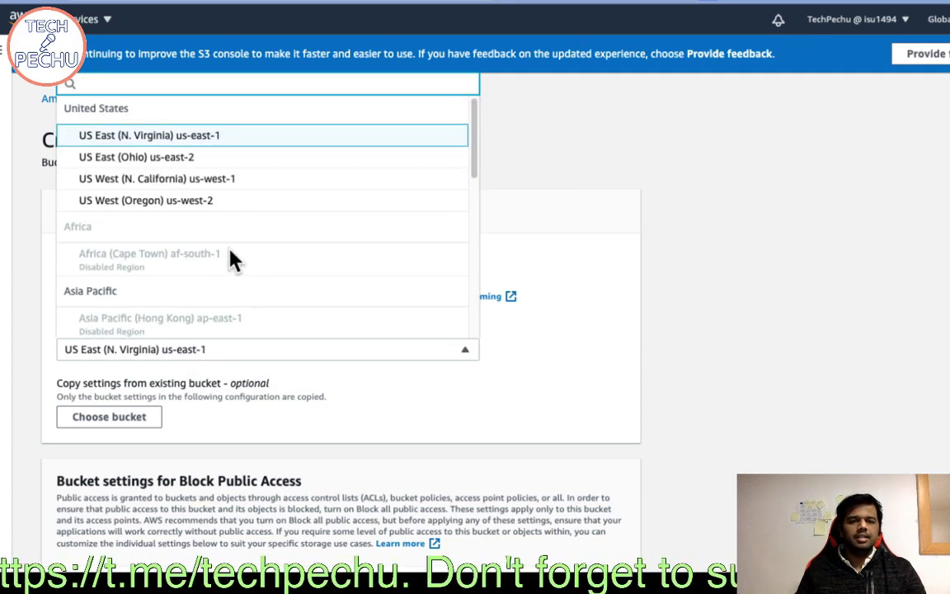
scroll(233, 260, "down", 3)
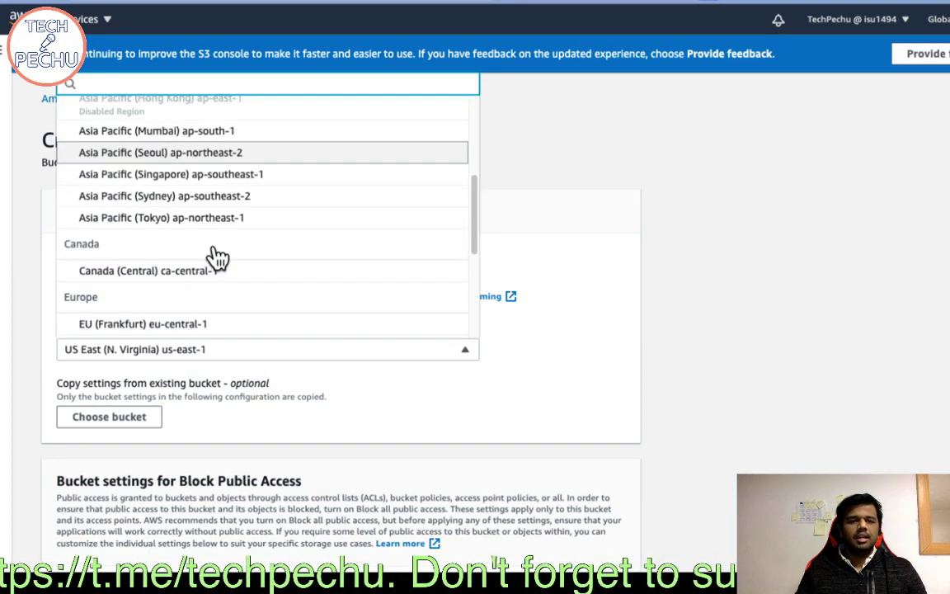
left_click(208, 202)
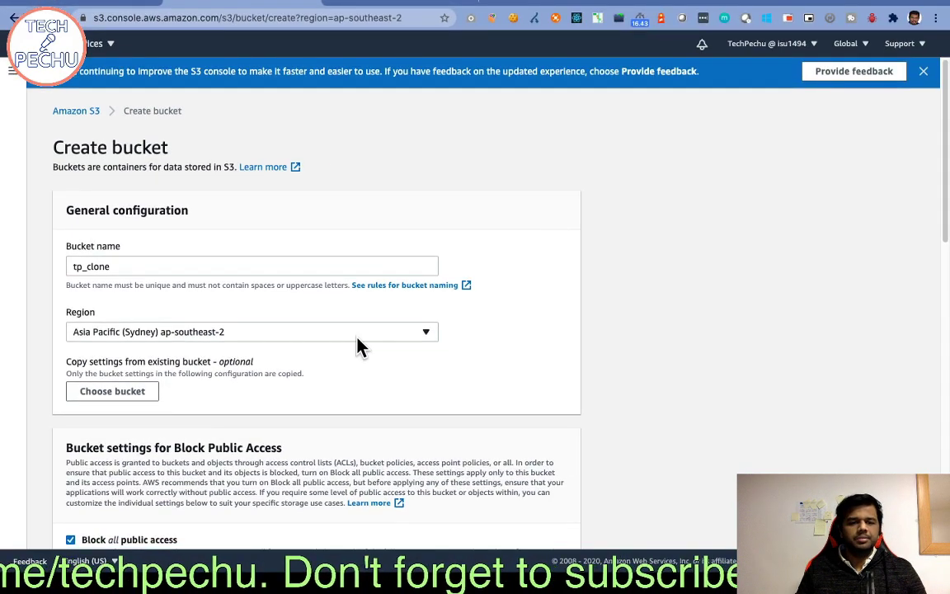
Turn off Block all public access for the new bucket
scroll(235, 338, "down", 8)
scroll(145, 333, "up", 1)
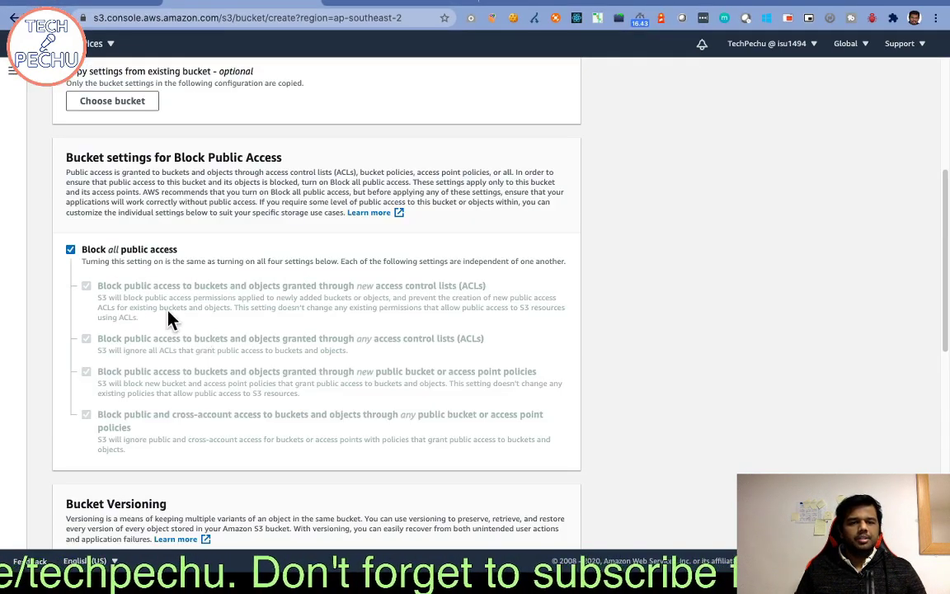
left_click(70, 249)
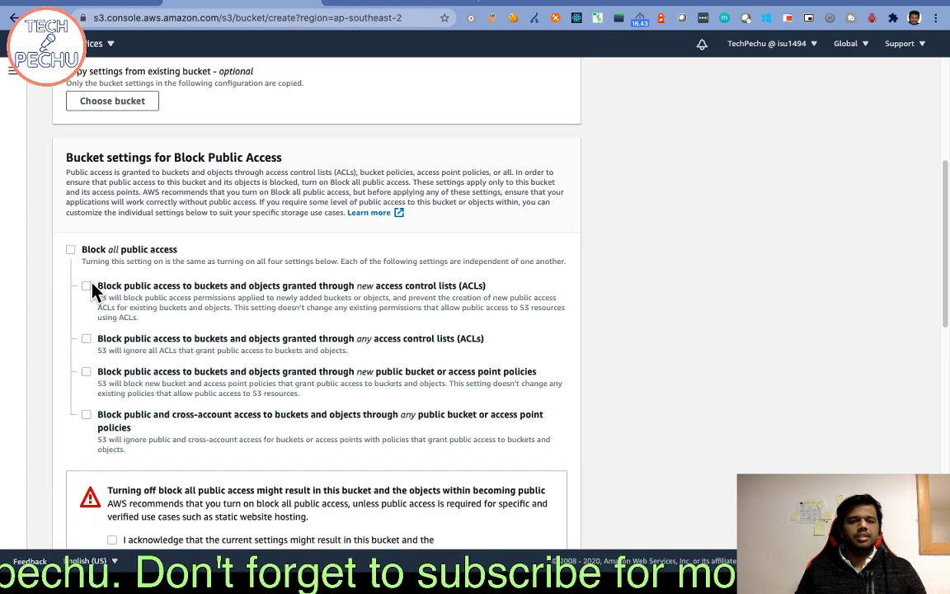
scroll(93, 289, "down", 3)
scroll(155, 357, "down", 1)
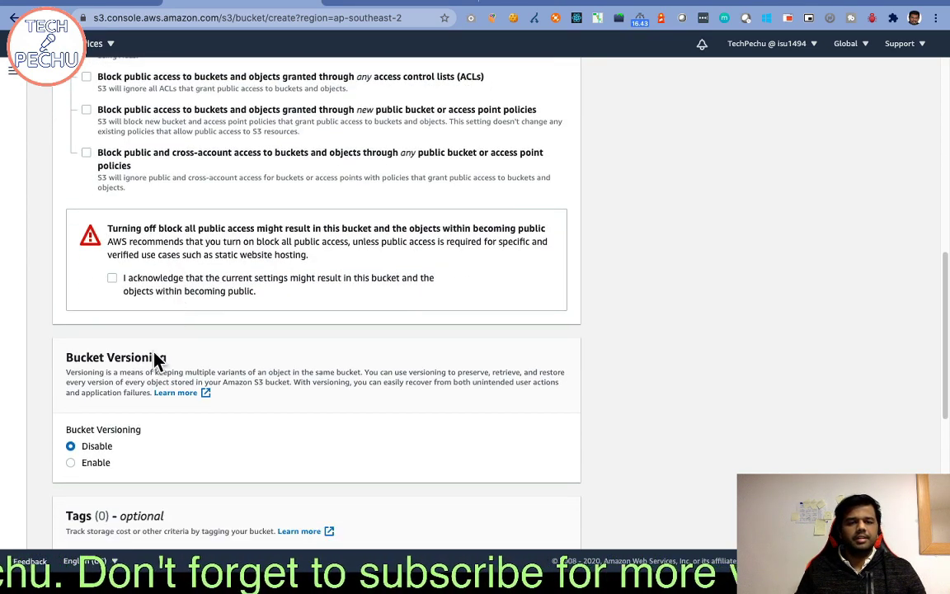
Enable bucket versioning and server-side encryption with the Amazon S3 key (SSE-S3), and submit the new bucket
scroll(155, 357, "down", 3)
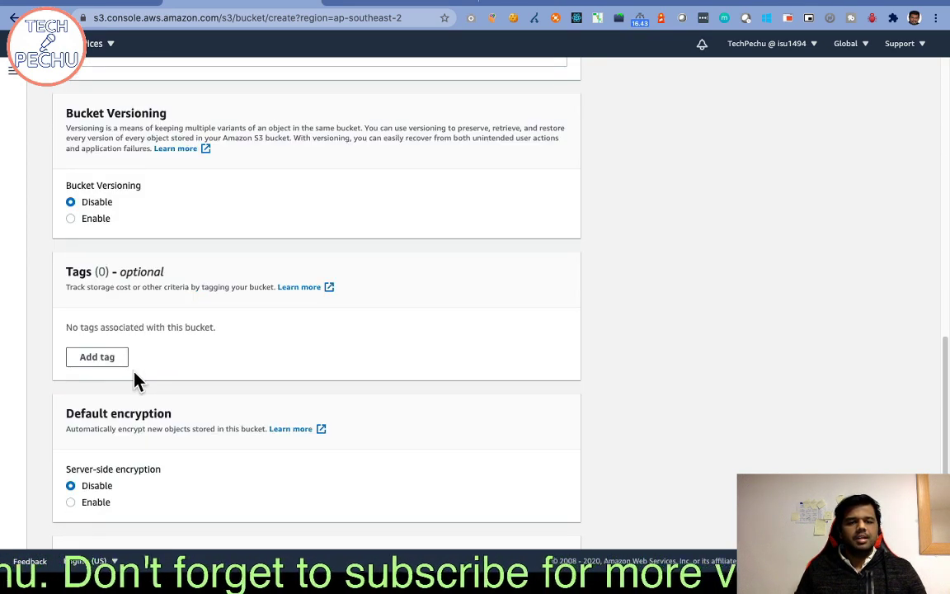
left_click(71, 218)
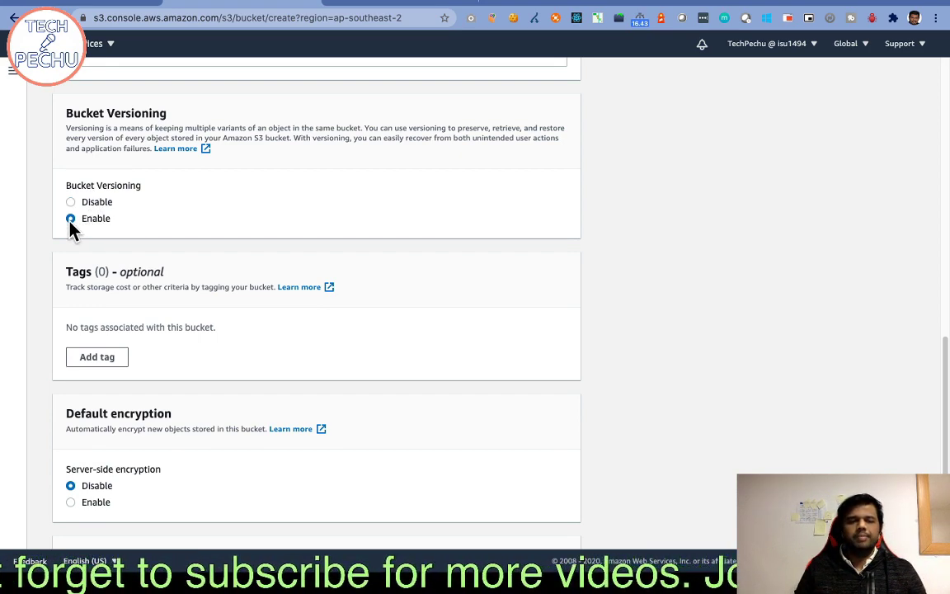
scroll(157, 277, "down", 2)
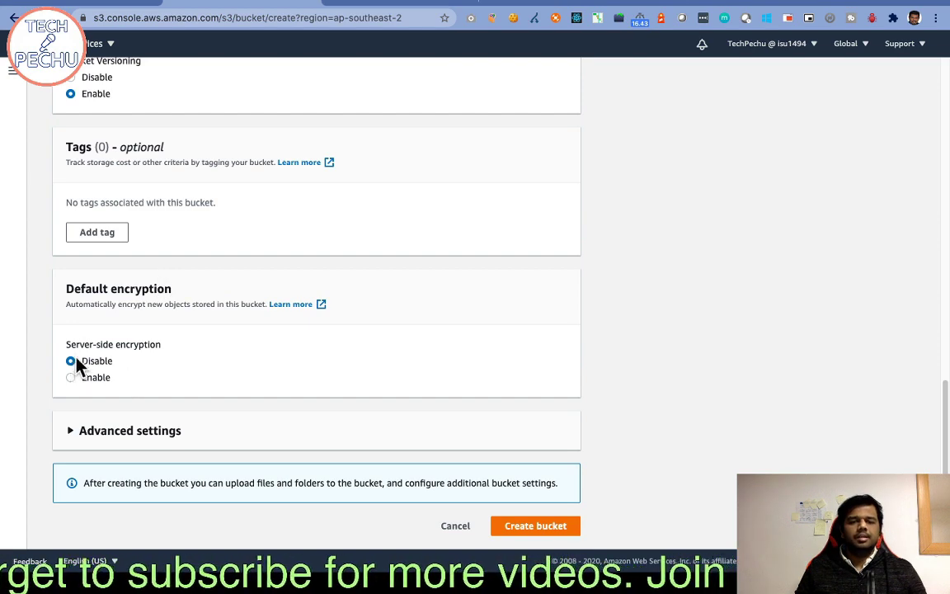
left_click(70, 378)
scroll(107, 394, "down", 2)
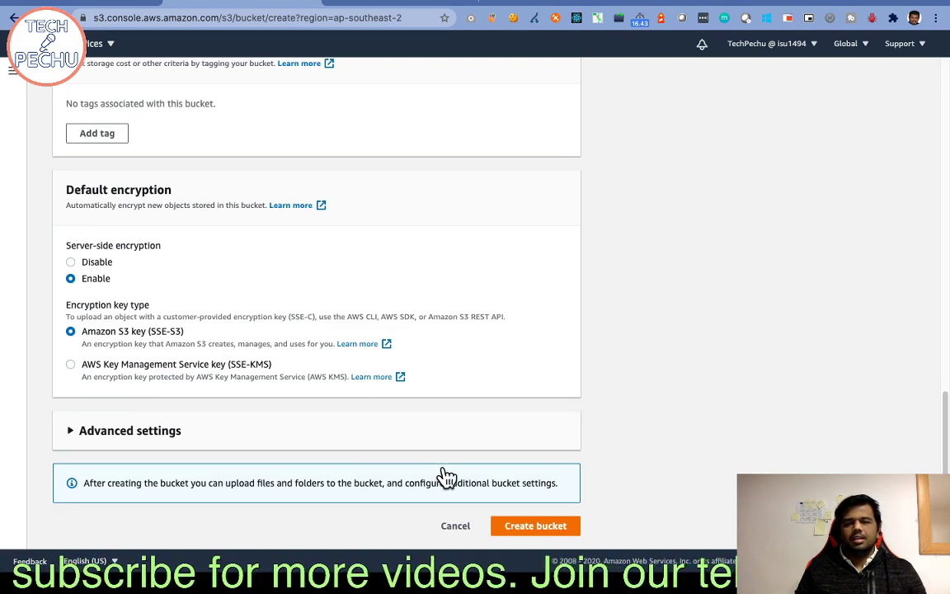
left_click(540, 527)
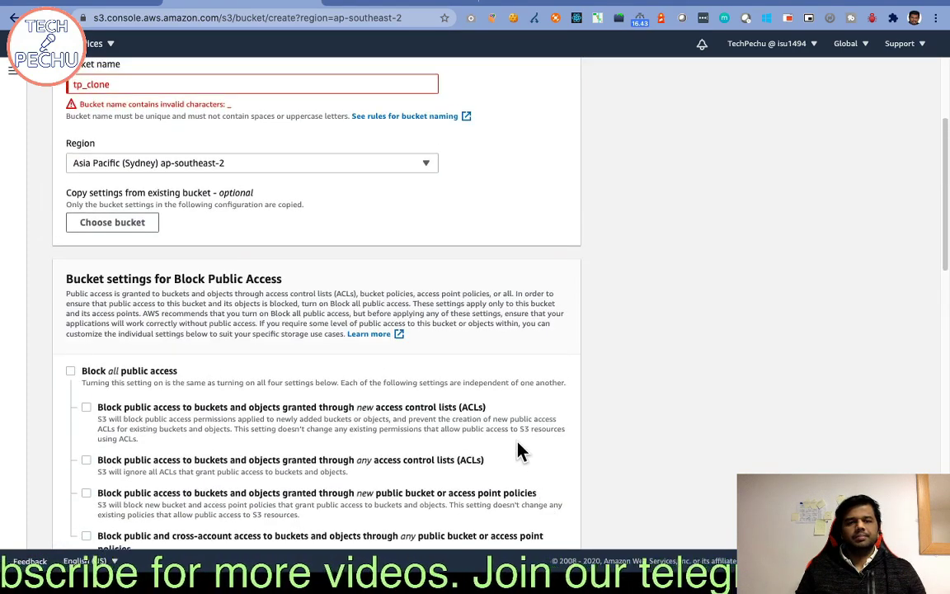
Remove the underscore from the bucket name tp_clone and submit the bucket again
scroll(517, 441, "up", 2)
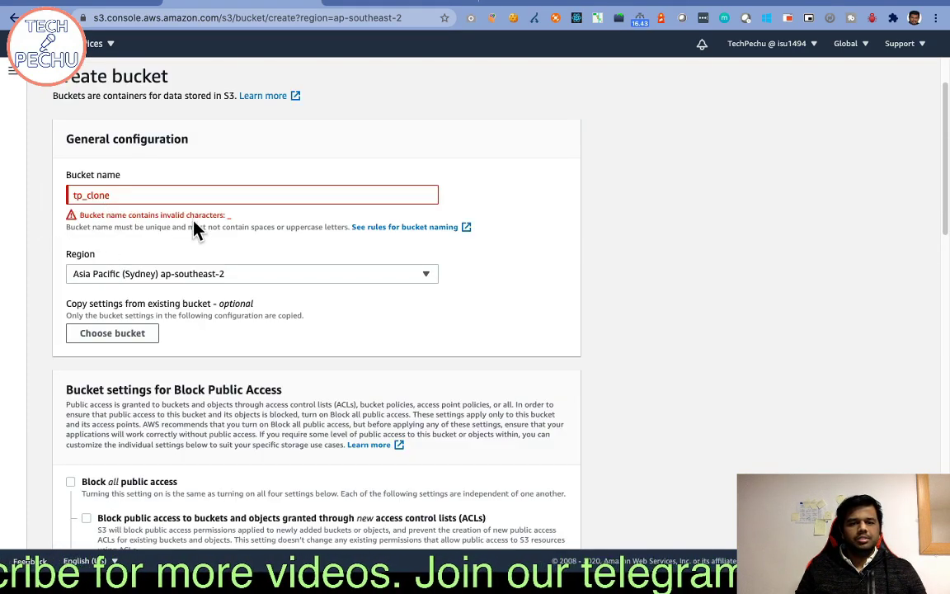
left_click(86, 194)
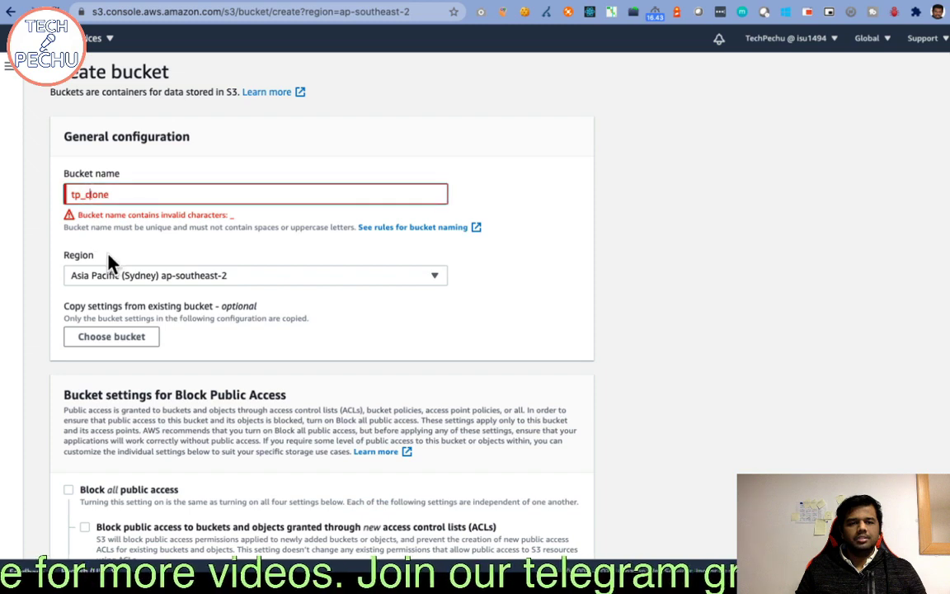
key("BackSpace")
scroll(272, 342, "down", 10)
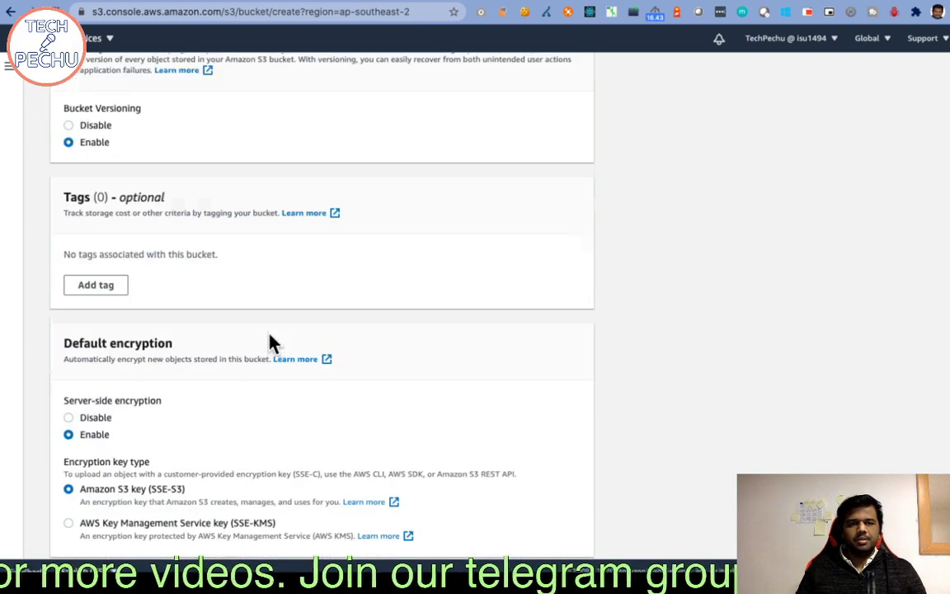
scroll(272, 342, "down", 3)
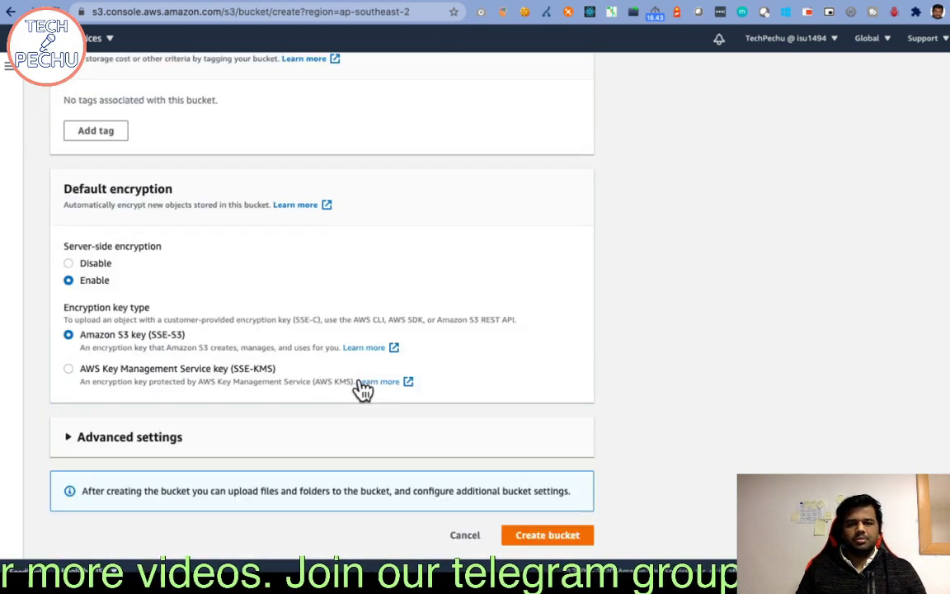
left_click(560, 537)
Acknowledge that the bucket and its objects might become public, and create the bucket
scroll(369, 346, "up", 3)
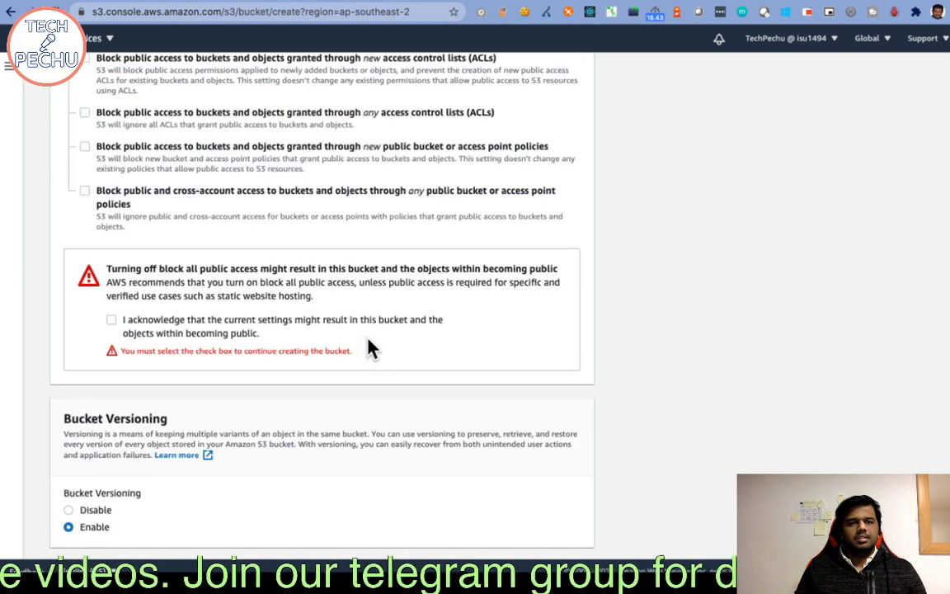
left_click(113, 321)
scroll(248, 346, "down", 10)
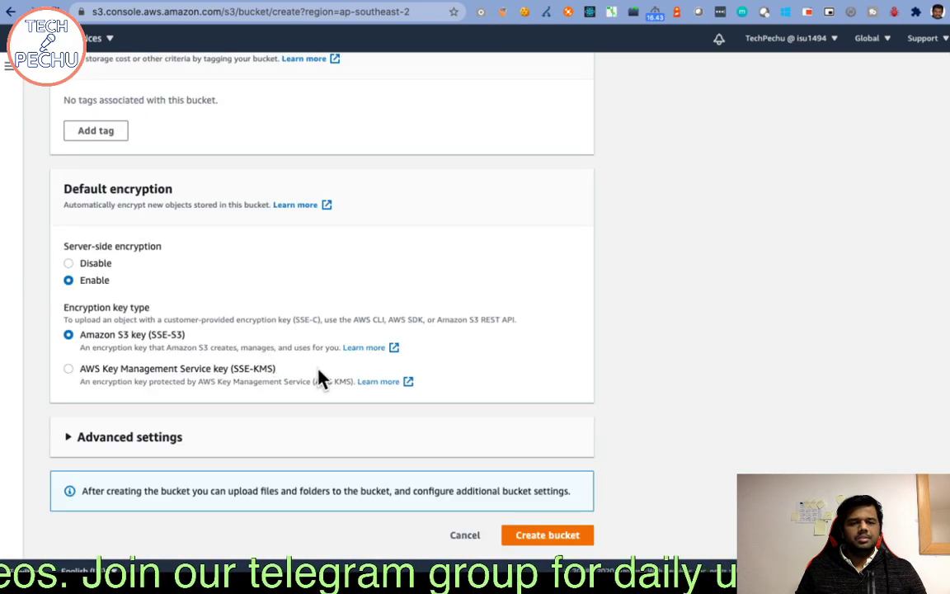
left_click(553, 541)
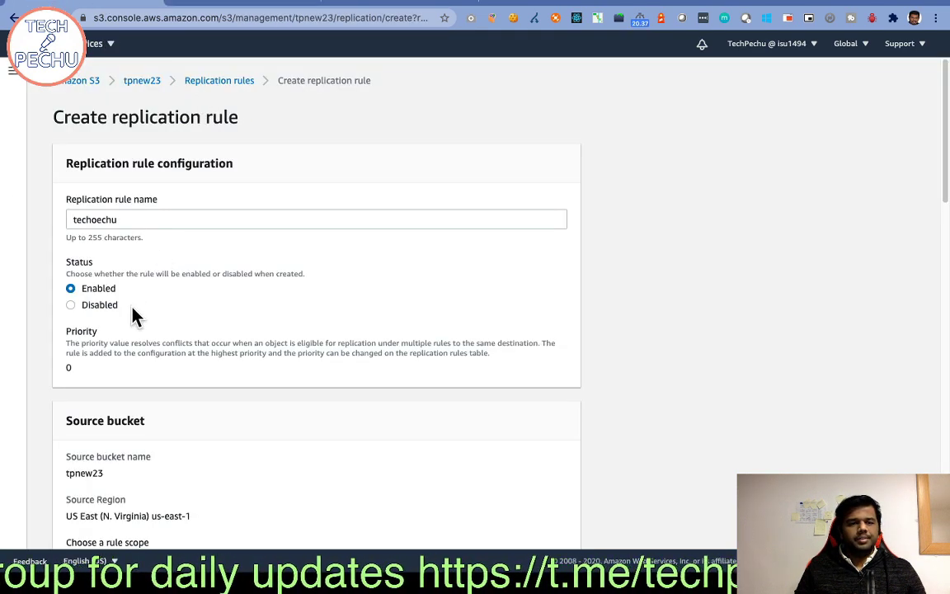
Go back to the tpnew23 replication rule and correct its name to techpechu
scroll(133, 309, "down", 5)
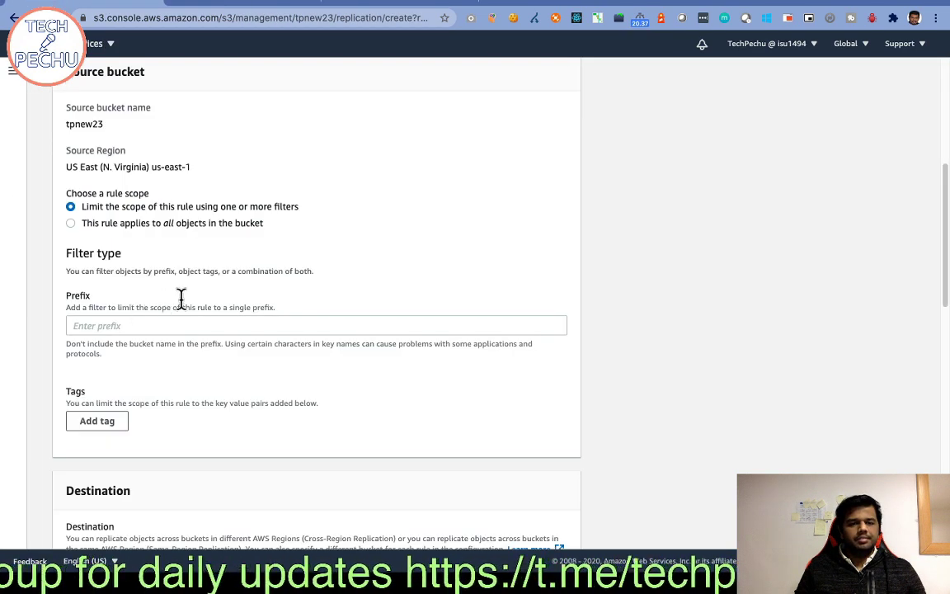
scroll(128, 250, "up", 5)
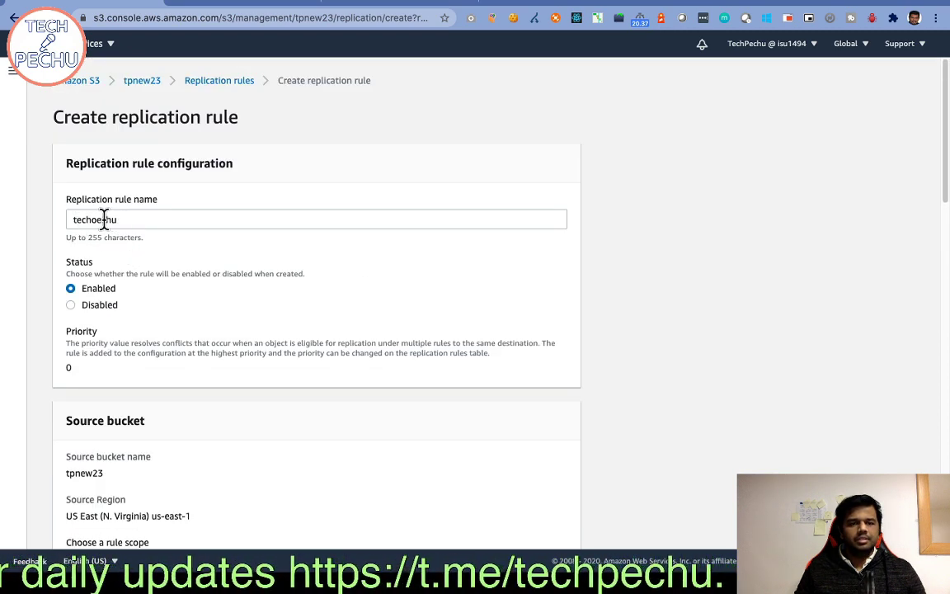
left_click(94, 220)
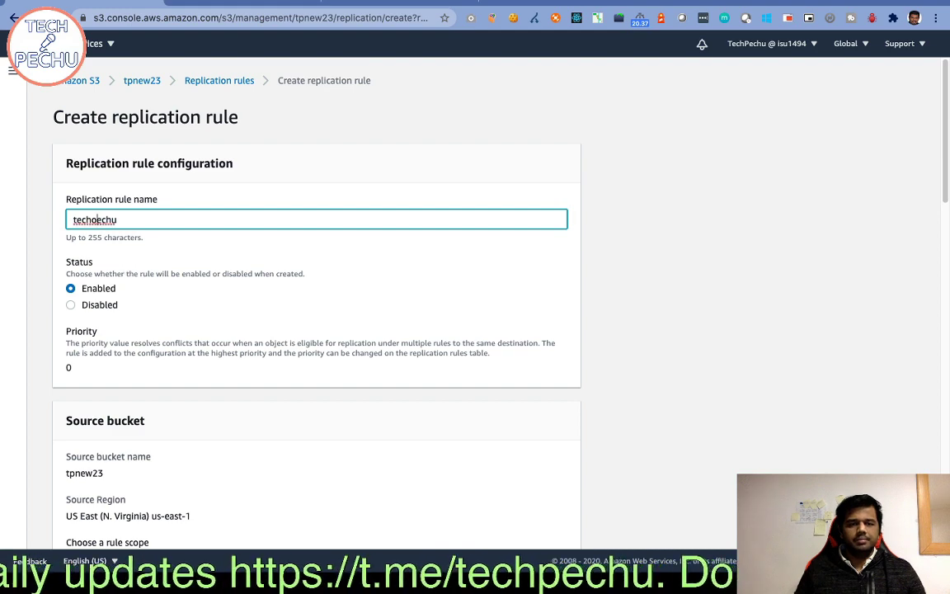
Choose the tpclone bucket in this account as the replication destination and enable versioning on it
scroll(214, 300, "down", 3)
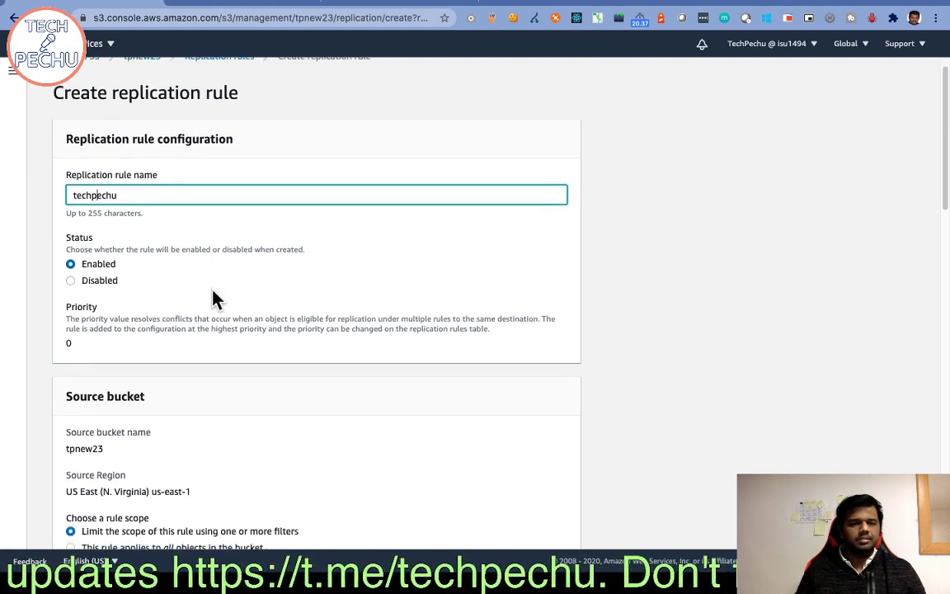
scroll(115, 229, "down", 6)
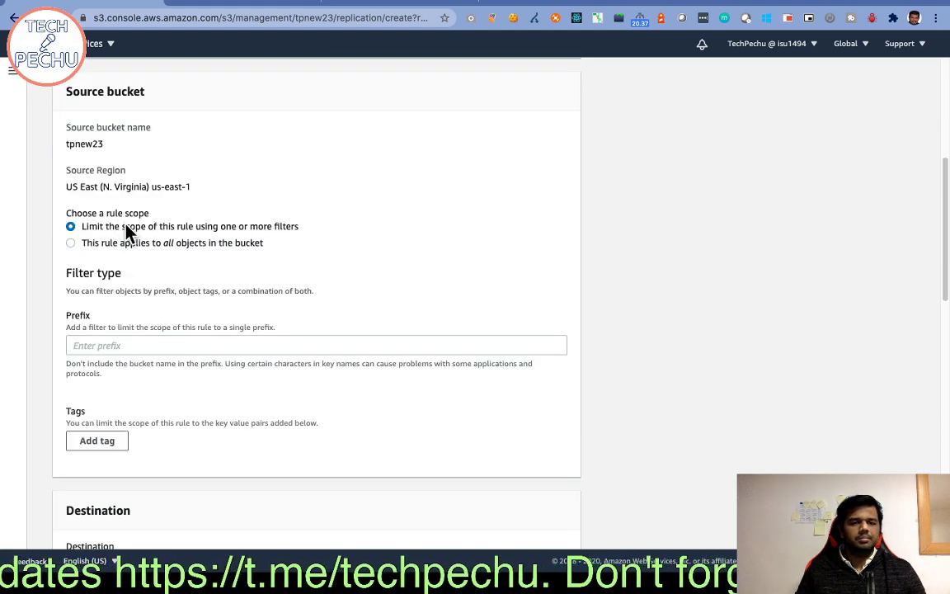
scroll(184, 349, "down", 8)
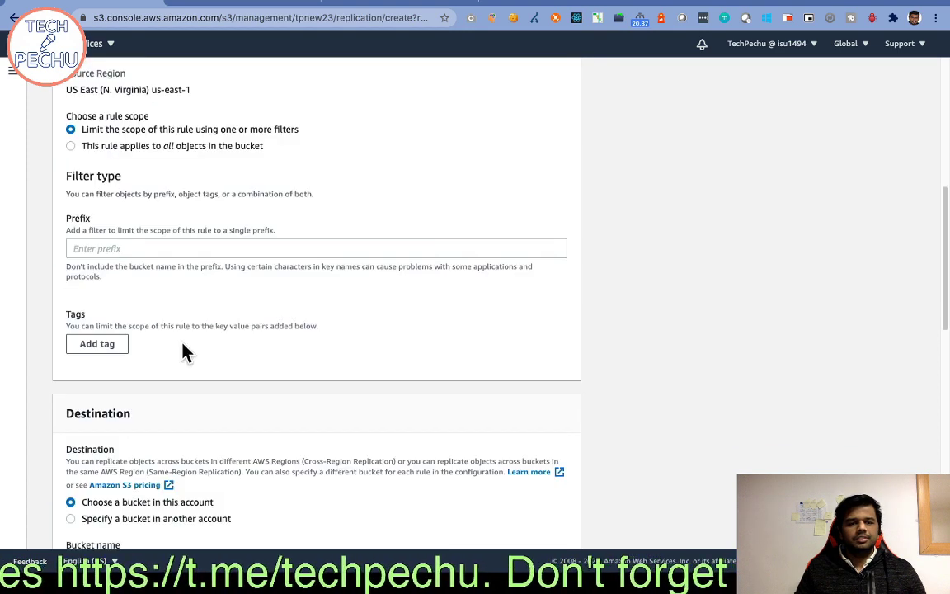
left_click(174, 369)
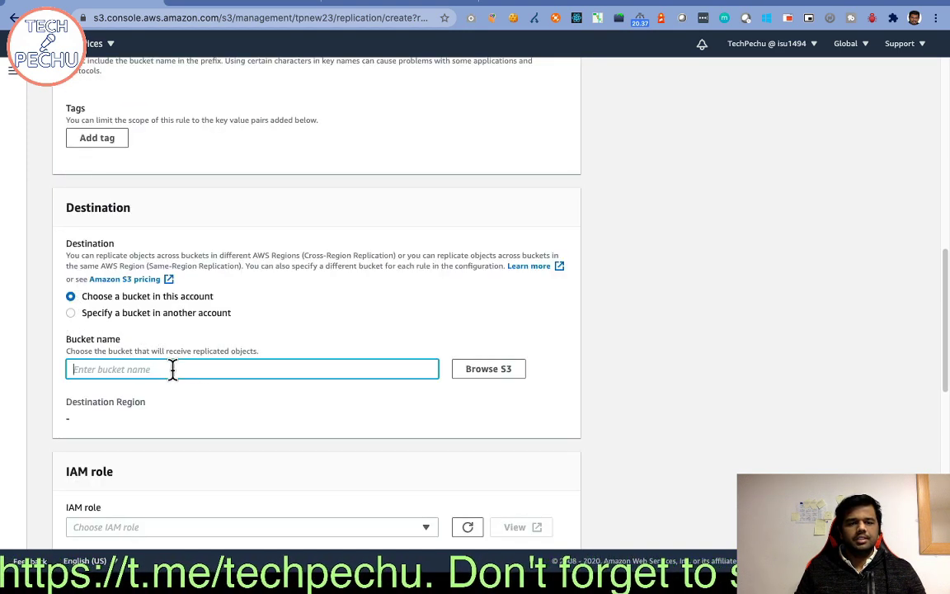
left_click(475, 370)
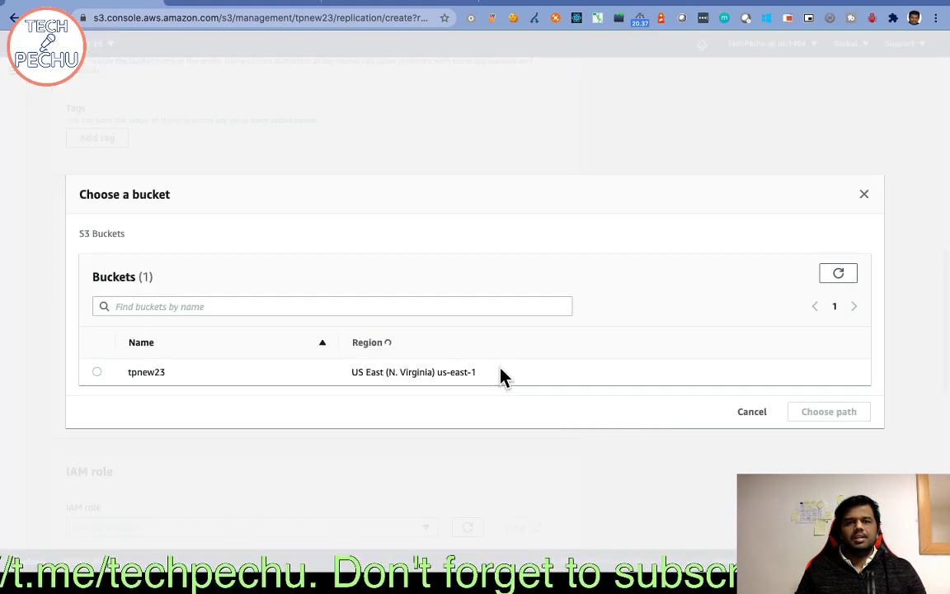
left_click(838, 275)
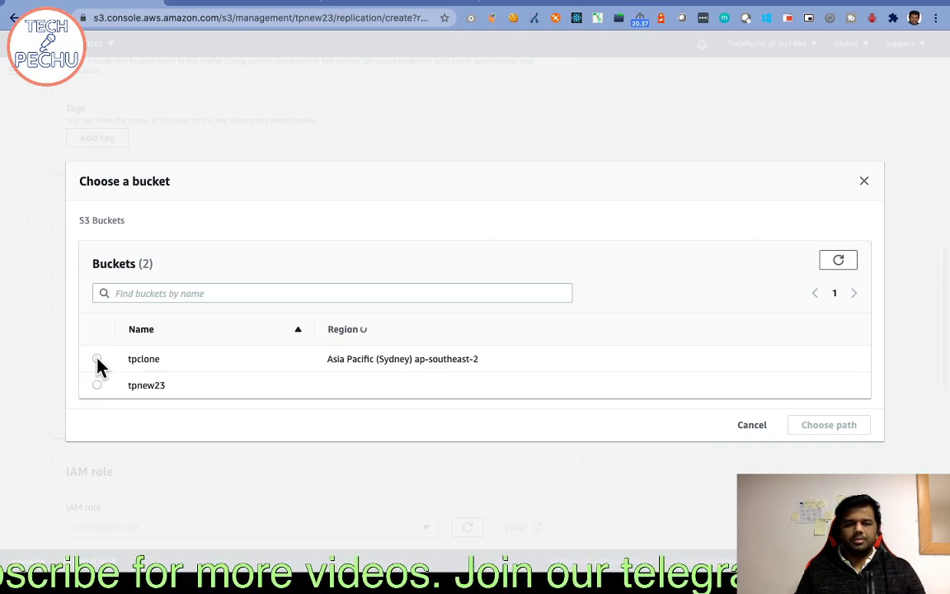
left_click(96, 360)
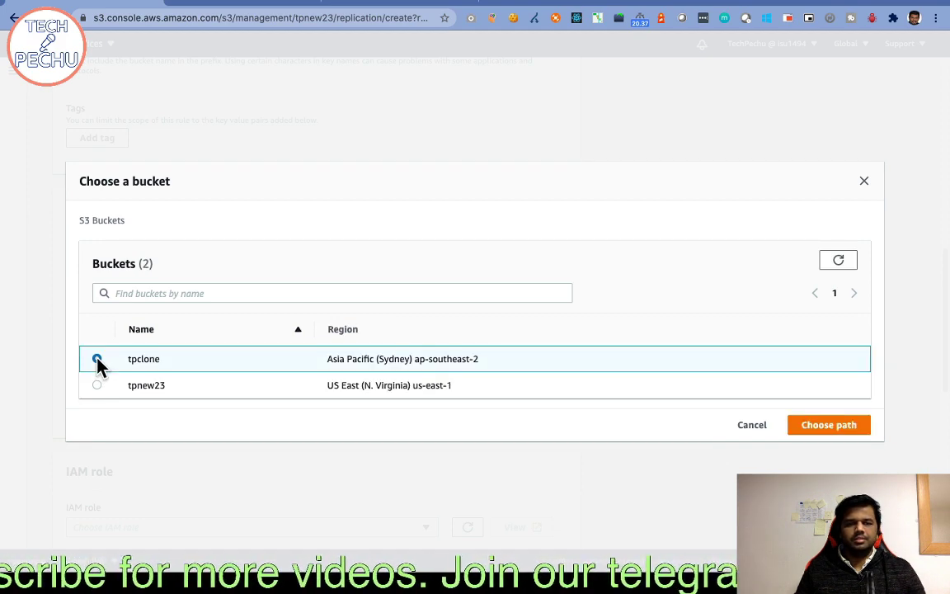
left_click(841, 432)
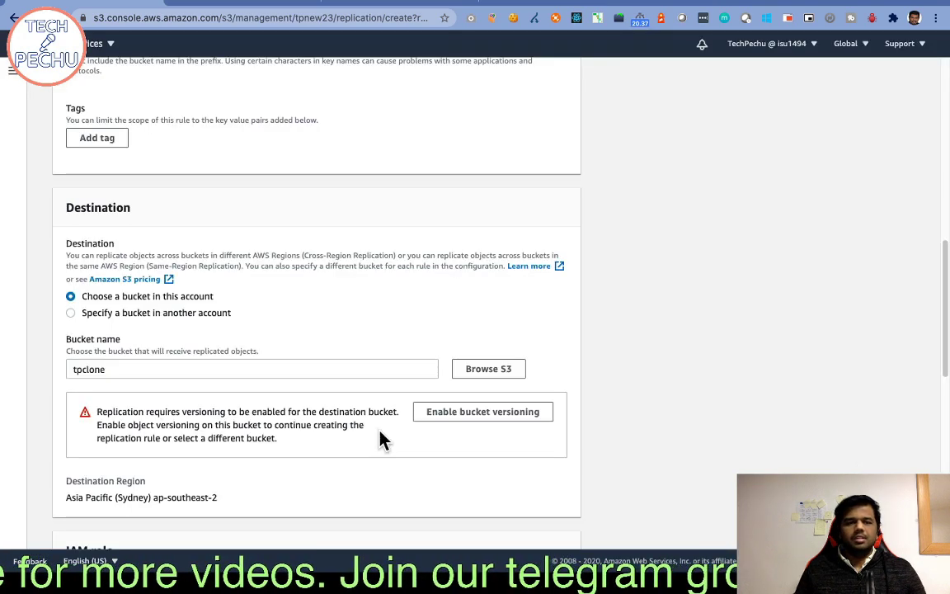
scroll(381, 439, "down", 3)
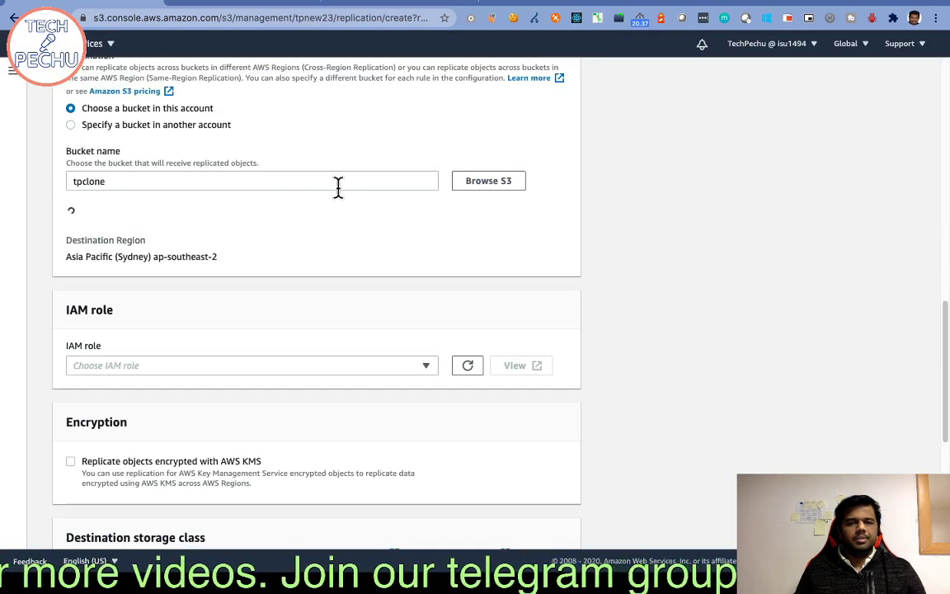
Have the replication rule create a new IAM role, and save the rule
scroll(210, 338, "down", 2)
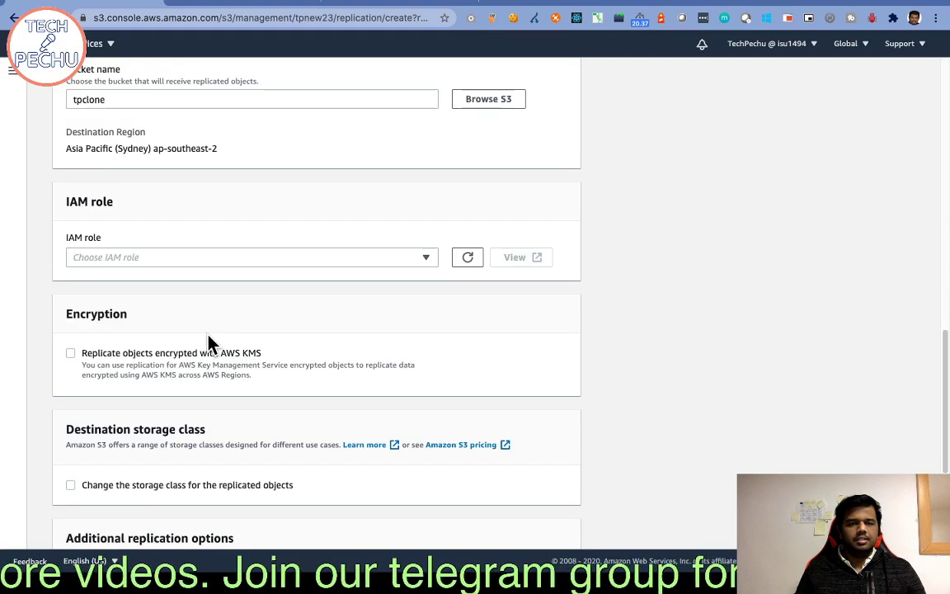
scroll(230, 334, "down", 3)
scroll(330, 190, "up", 1)
left_click(247, 105)
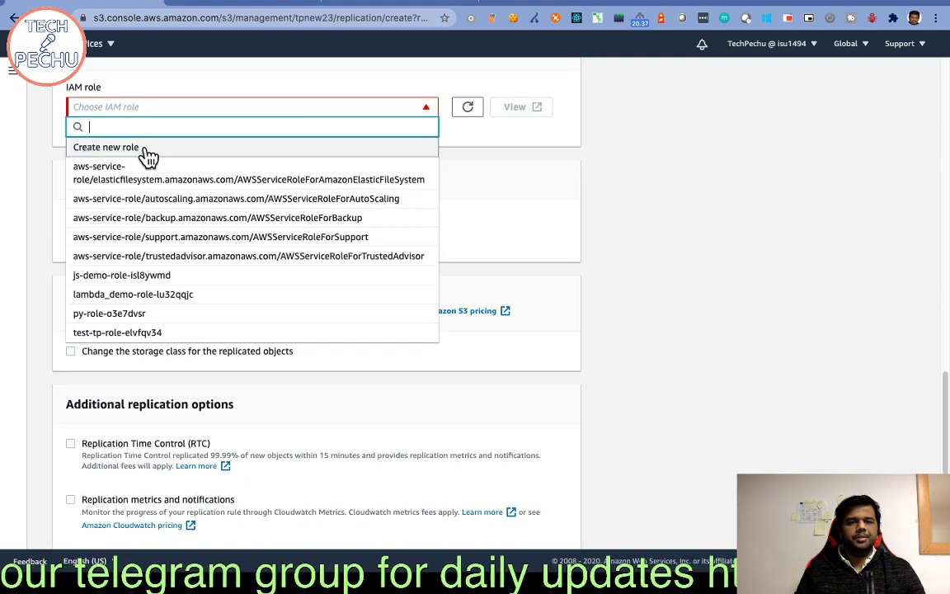
left_click(147, 150)
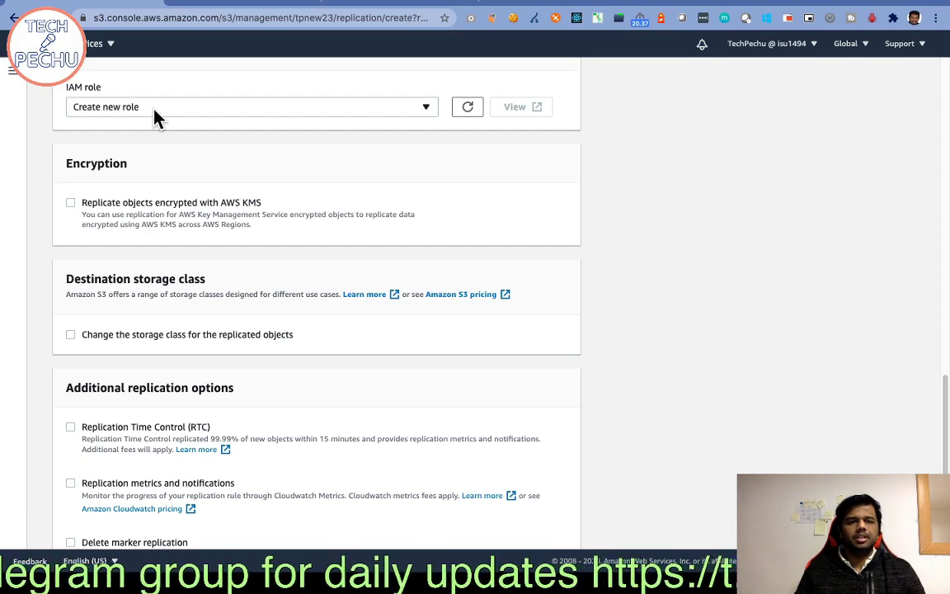
scroll(264, 222, "down", 1)
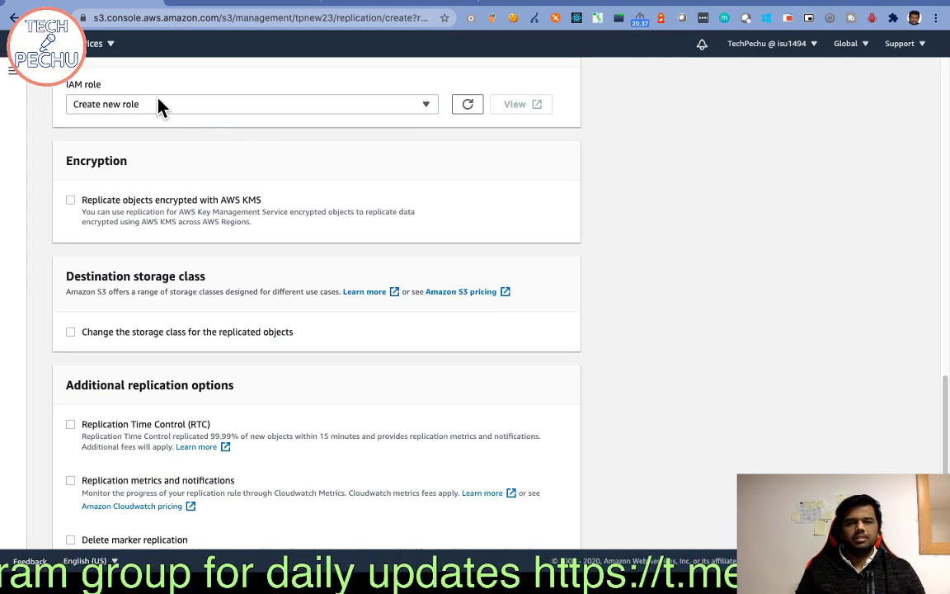
scroll(445, 395, "down", 3)
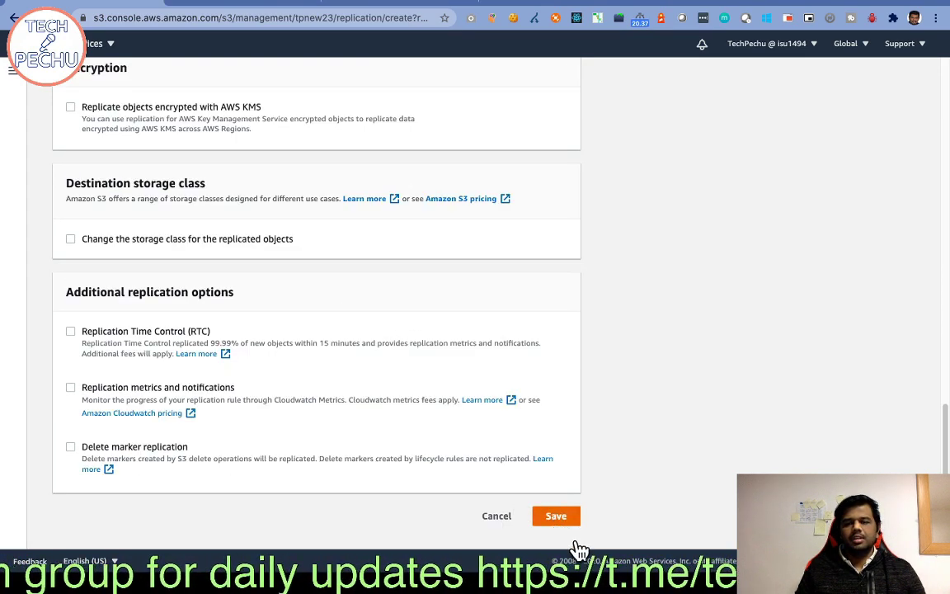
left_click(556, 516)
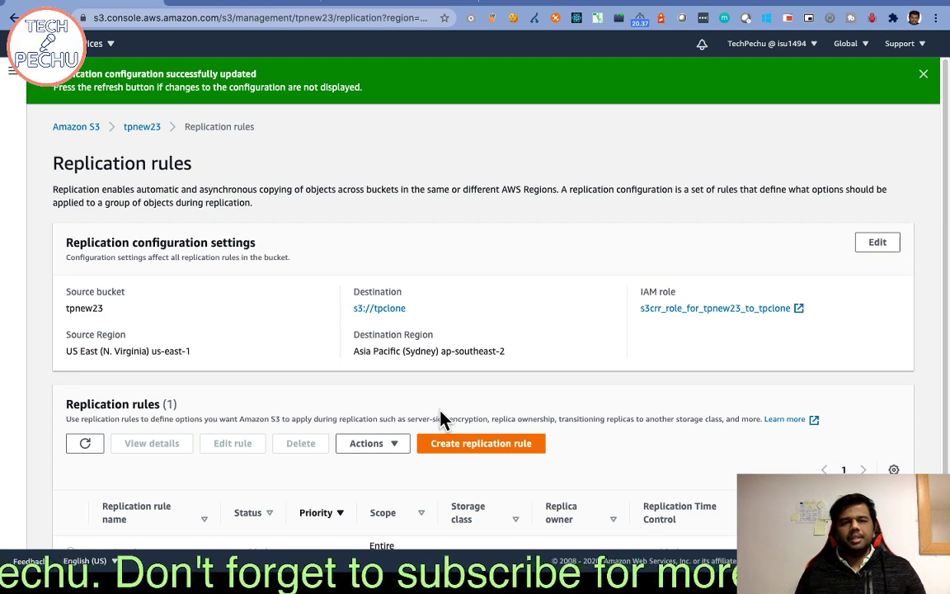
Start adding an upload to the tpnew23 bucket and rename Logo_transparent_new.png to s3.png in the file chooser
left_click(141, 128)
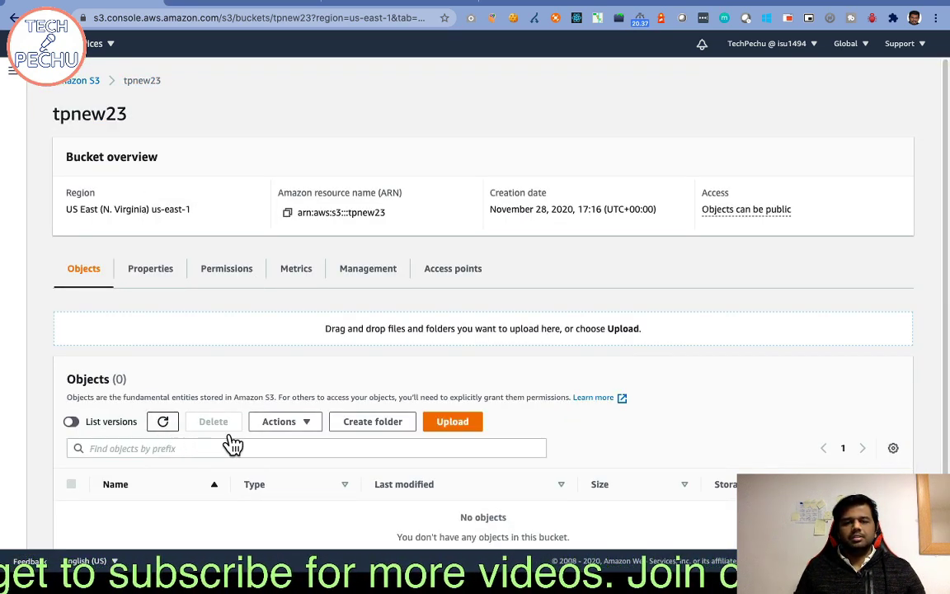
left_click(451, 422)
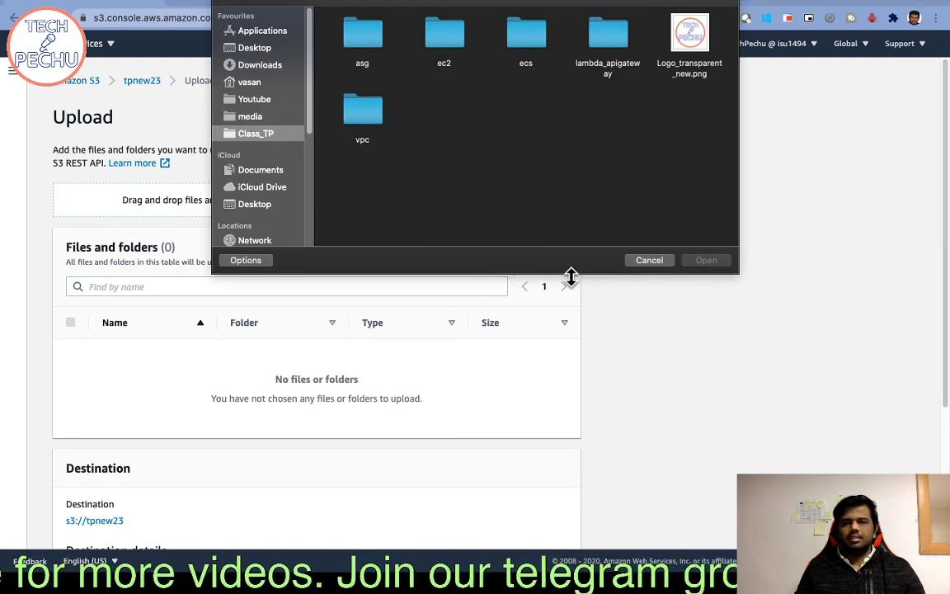
right_click(681, 68)
left_click(711, 62)
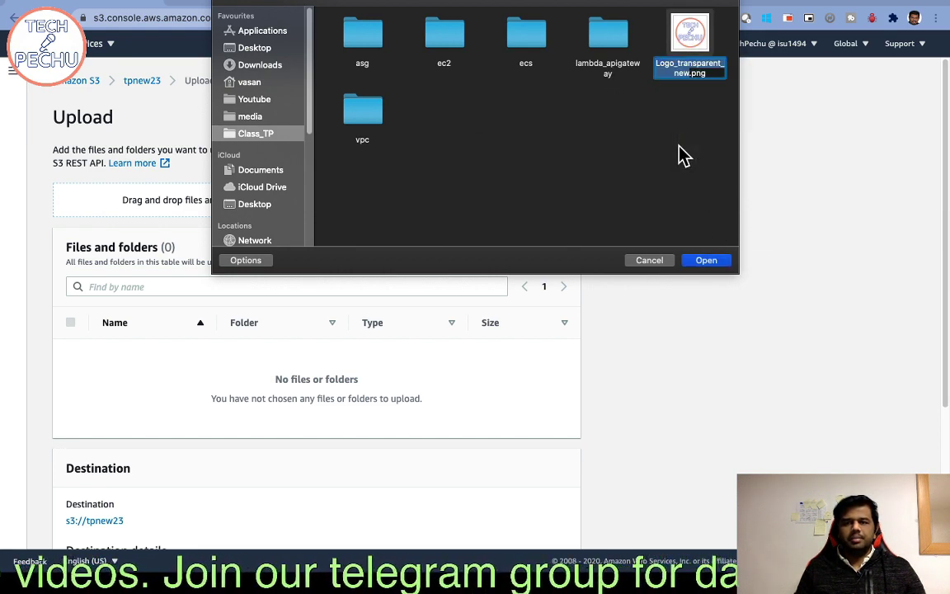
type("s3")
left_click(651, 165)
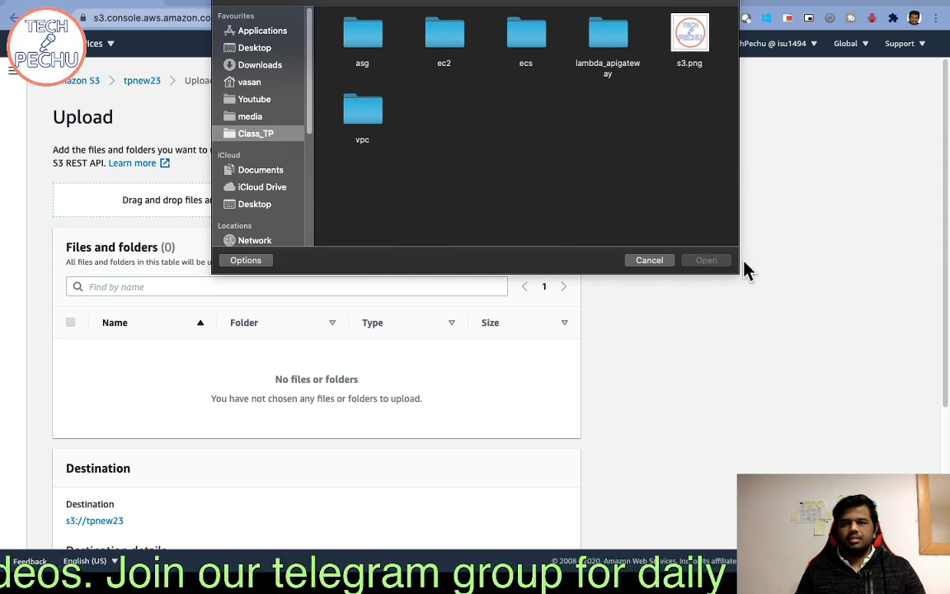
Upload s3.png to the tpnew23 bucket and close the upload status page
left_click(689, 34)
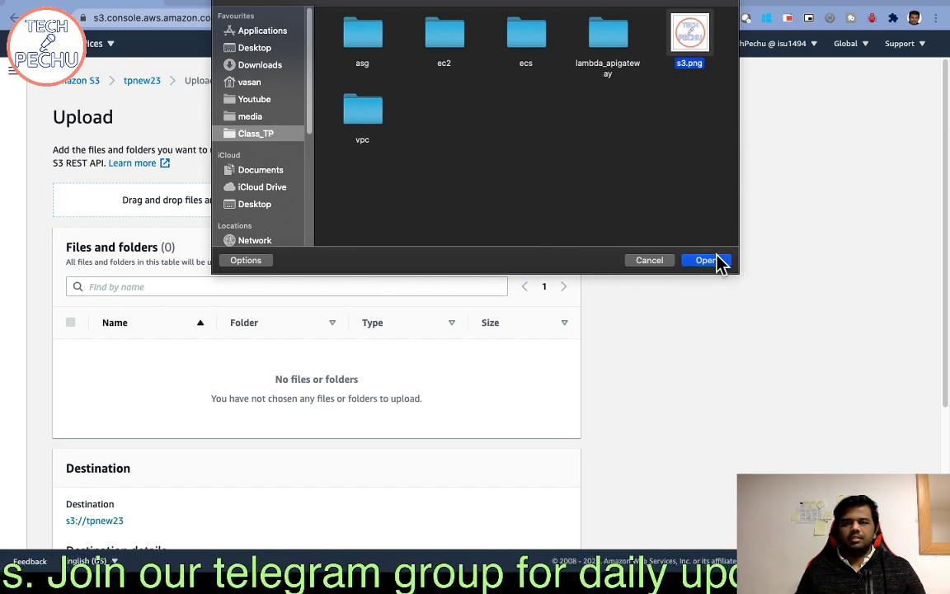
left_click(706, 260)
scroll(325, 355, "down", 2)
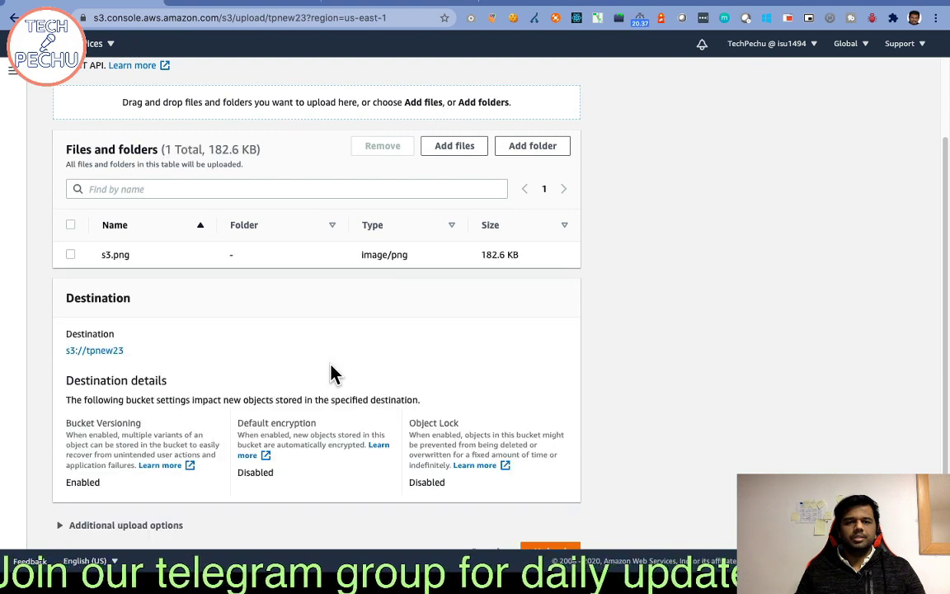
scroll(338, 355, "up", 2)
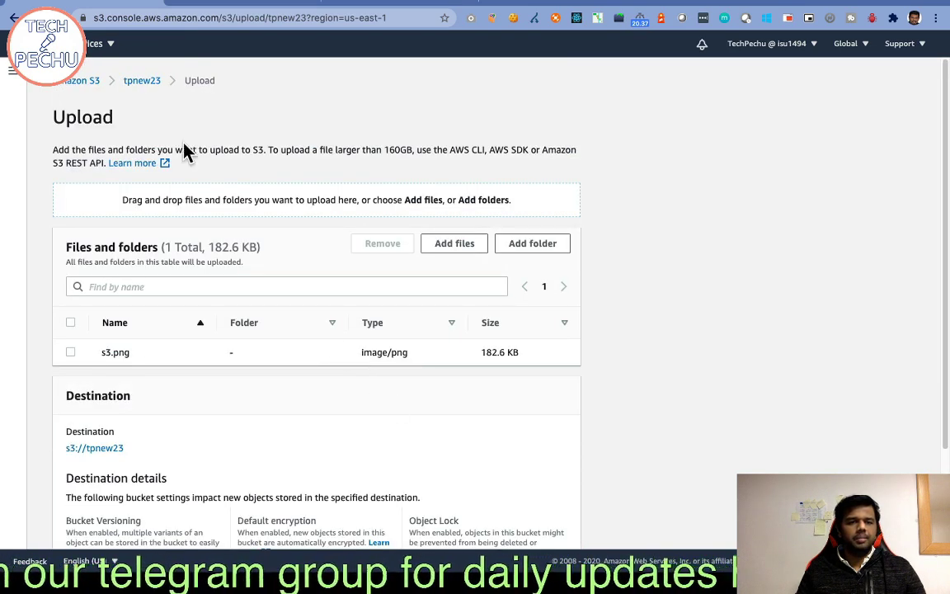
scroll(320, 257, "down", 3)
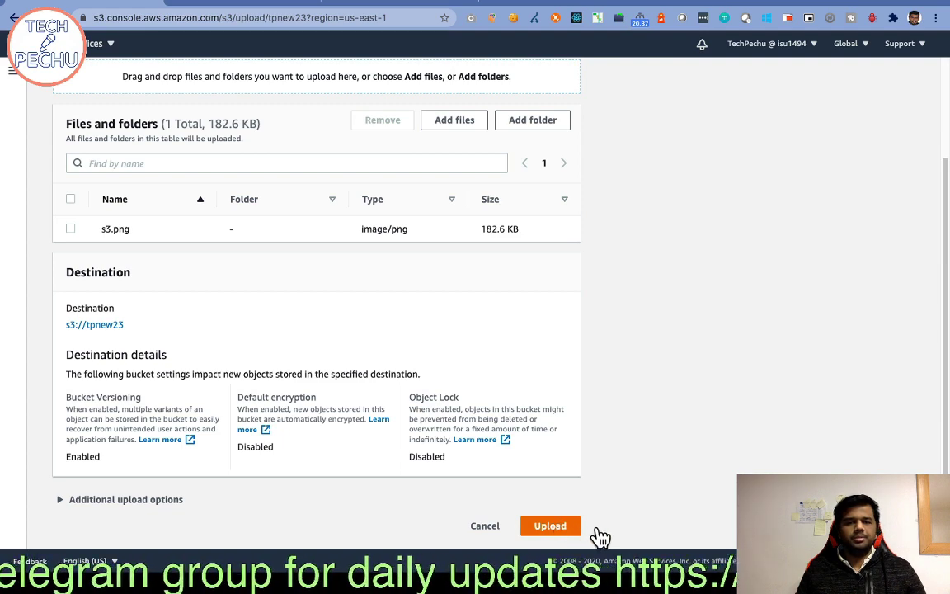
left_click(569, 526)
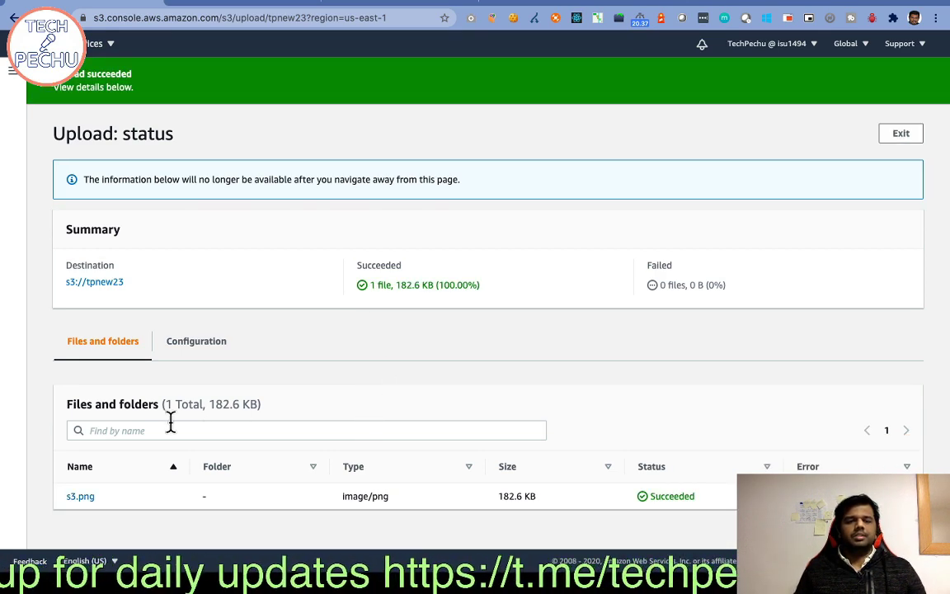
left_click(900, 132)
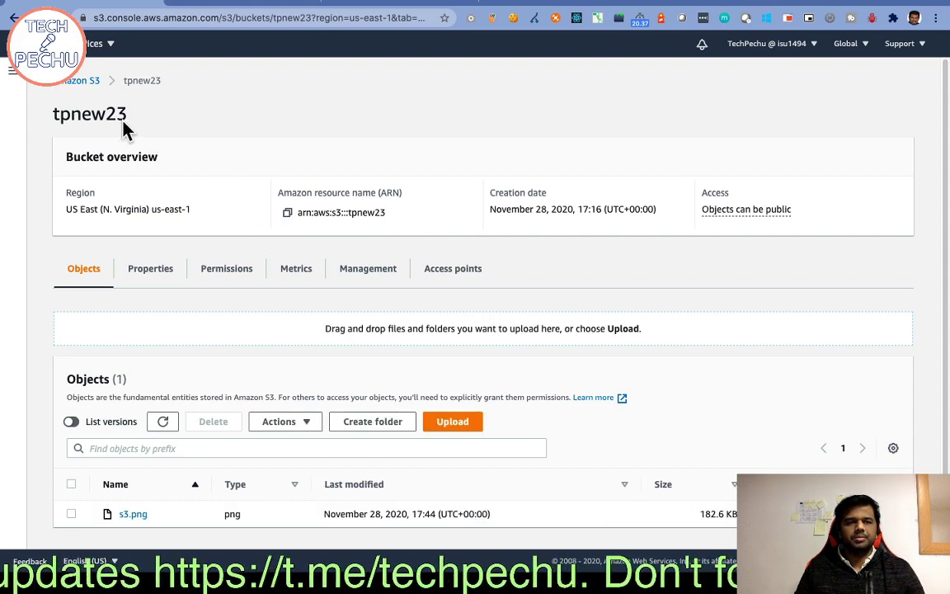
Open the tpclone bucket and refresh its object list to check whether s3.png has been replicated
left_click(80, 83)
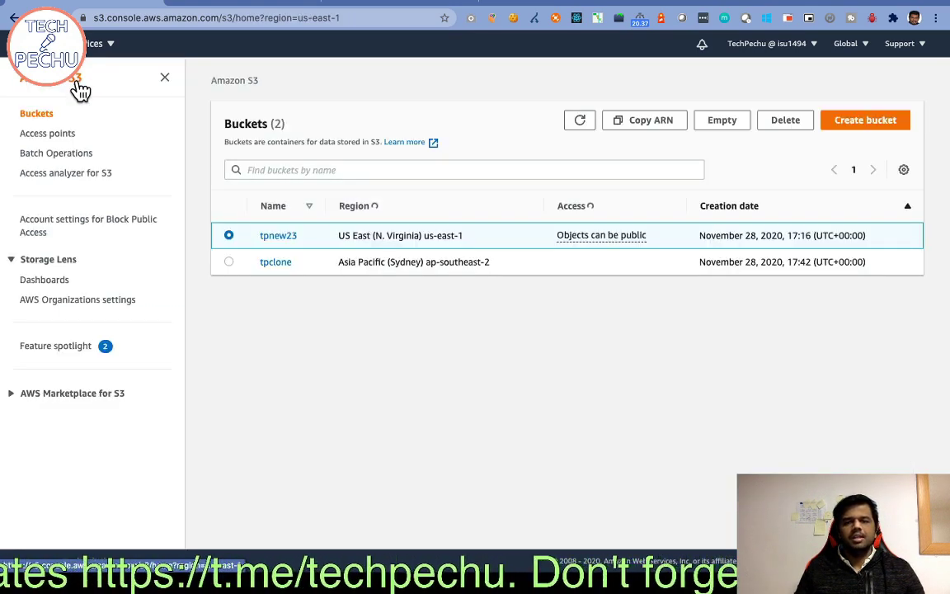
left_click(272, 264)
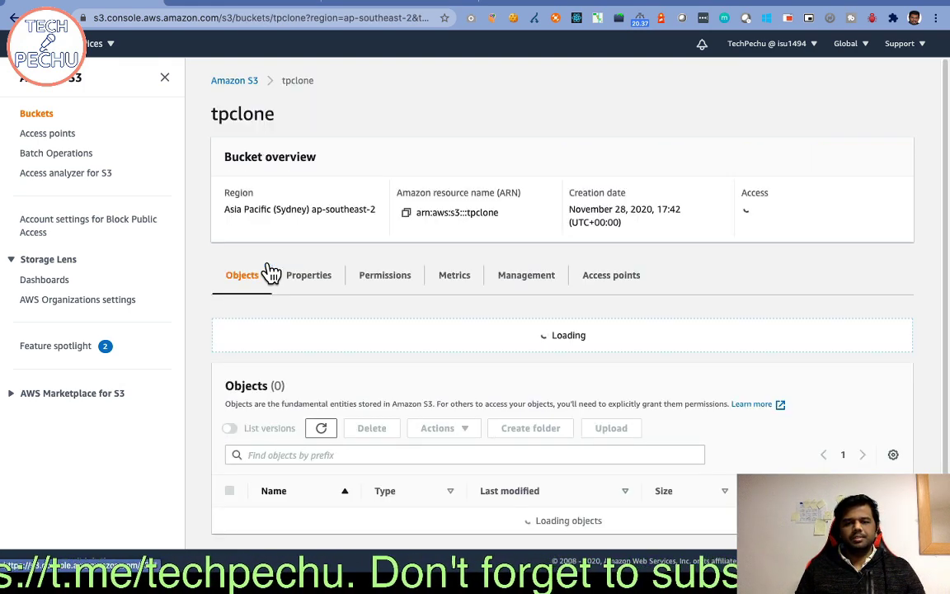
left_click(321, 428)
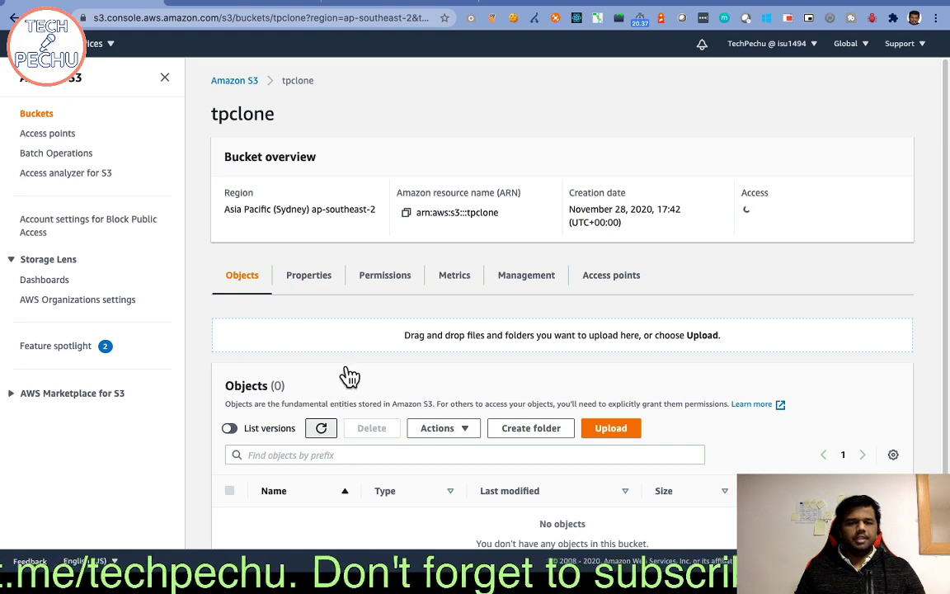
scroll(344, 373, "down", 2)
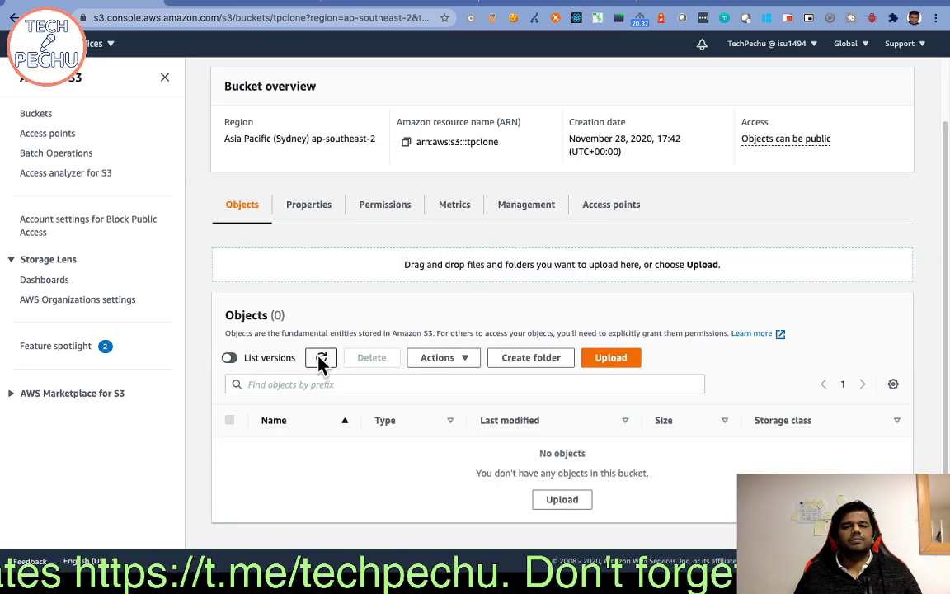
left_click(322, 361)
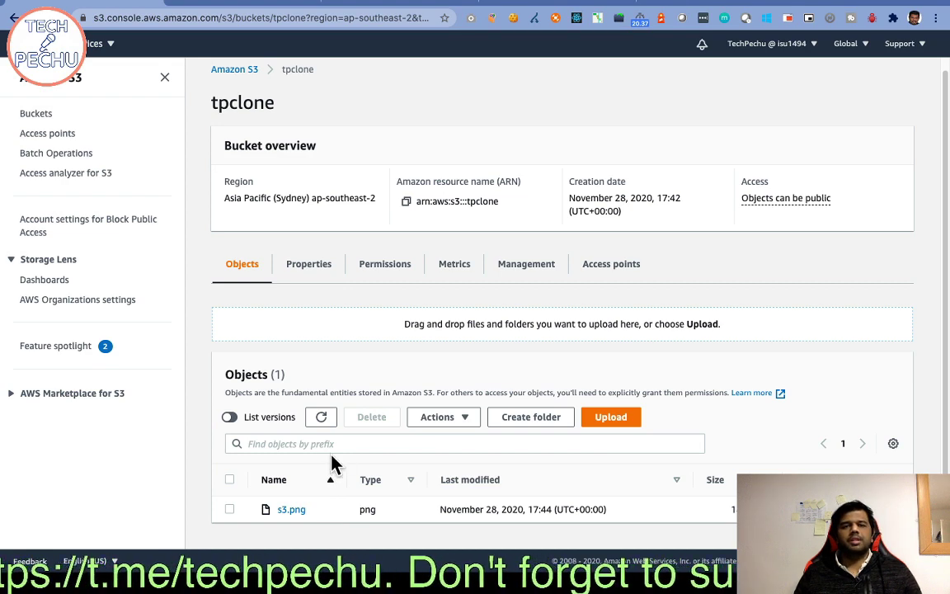
scroll(334, 464, "up", 1)
scroll(293, 412, "down", 1)
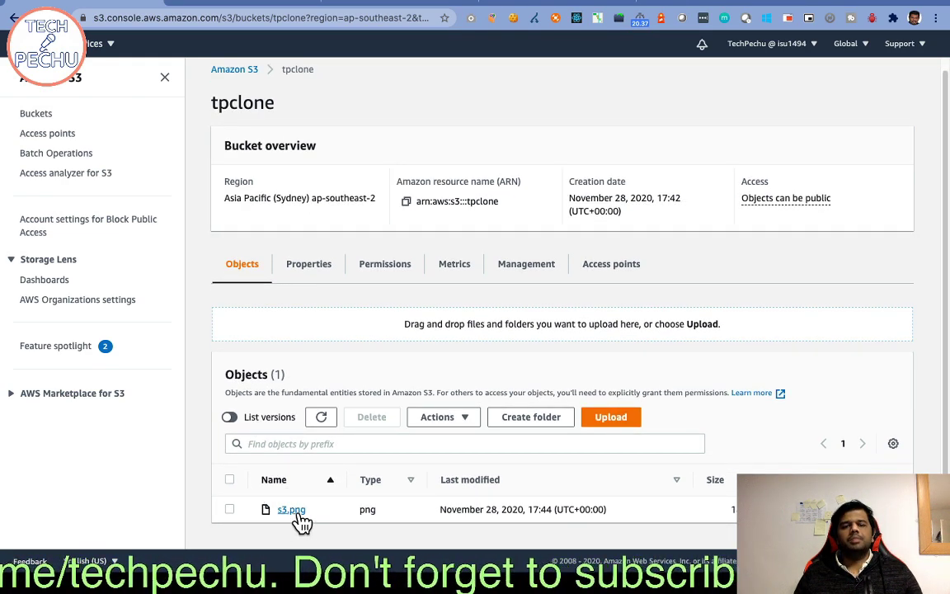